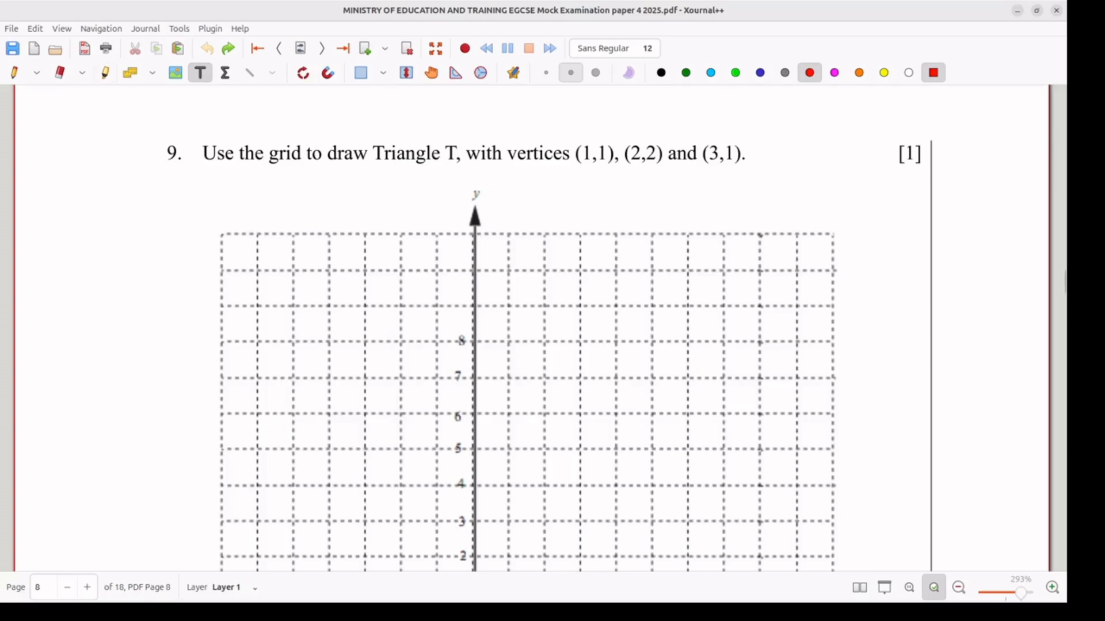
- Underline the vertex coordinates (1,1), (2,2) and (3,1) in question 9 with a straight blue line
click(14, 73)
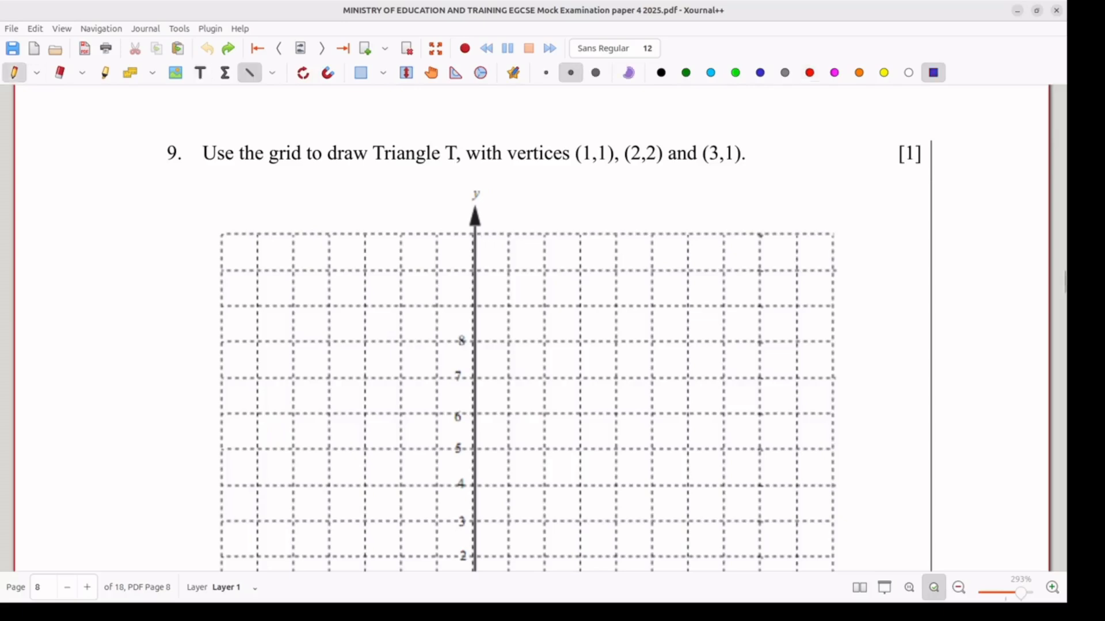
drag(576, 168, 744, 168)
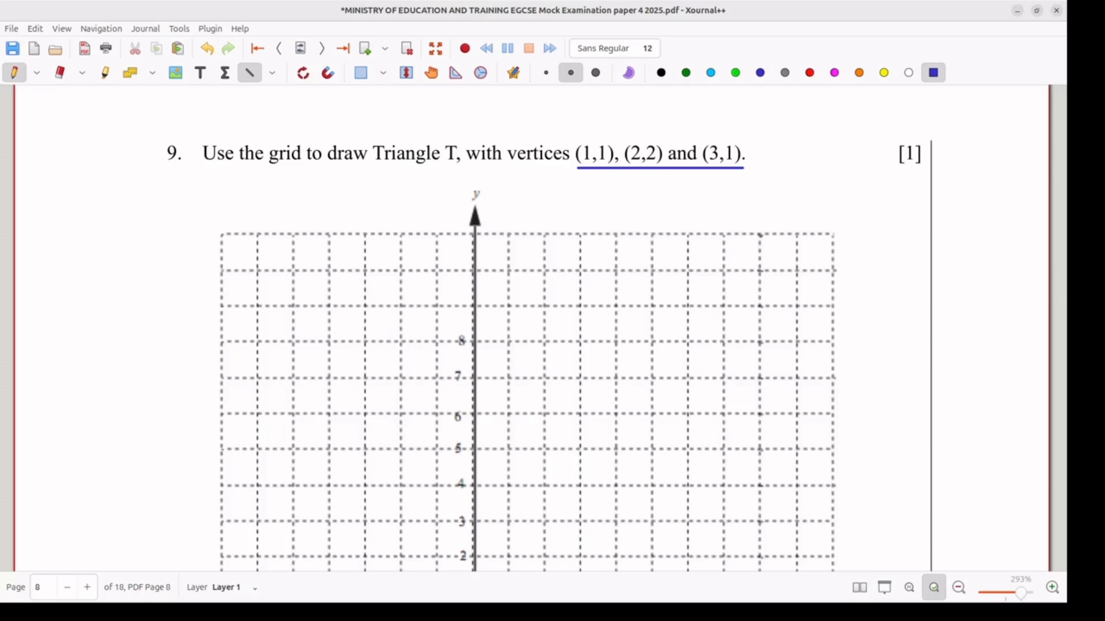
- Switch to GeoGebra and draw a triangle polygon with vertices (1,1), (2,2) and (3,1)
key(alt+Tab)
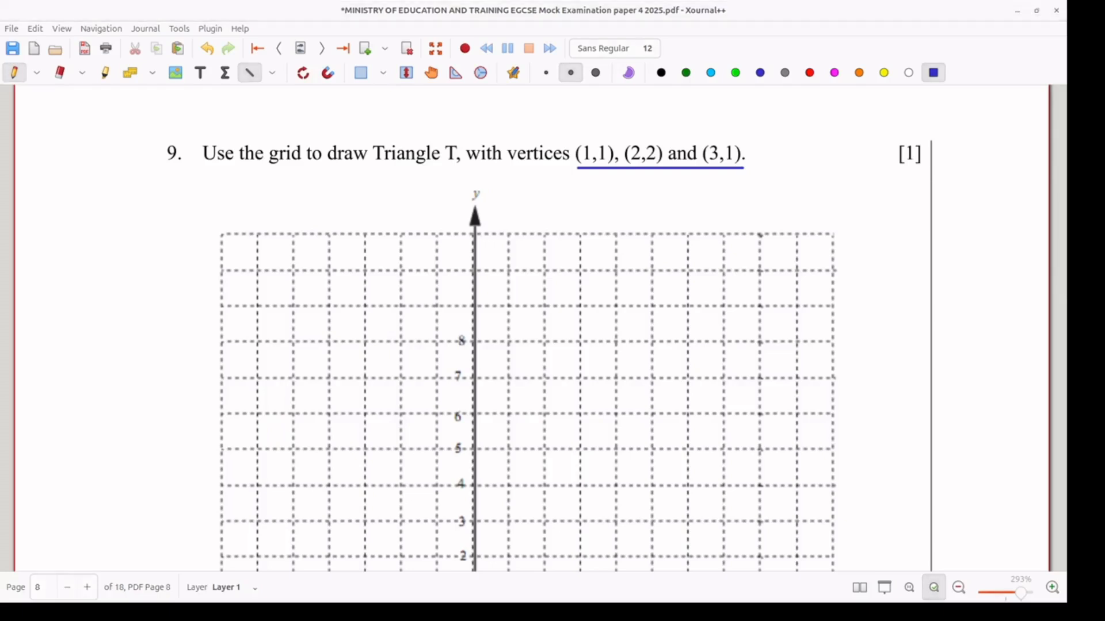
key(alt+Tab)
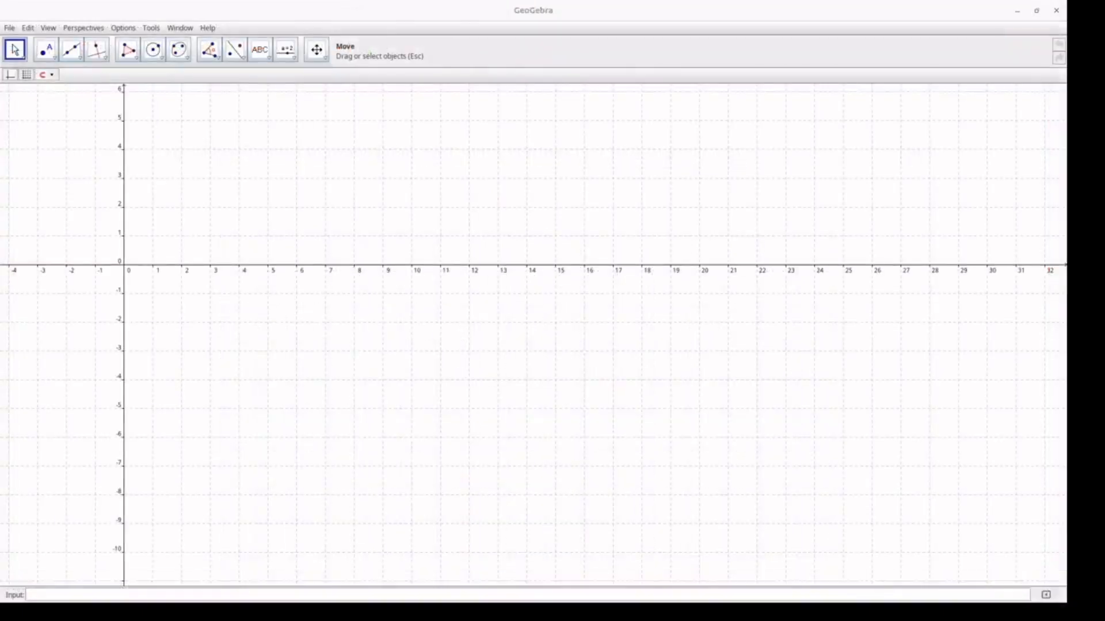
key(alt+Tab)
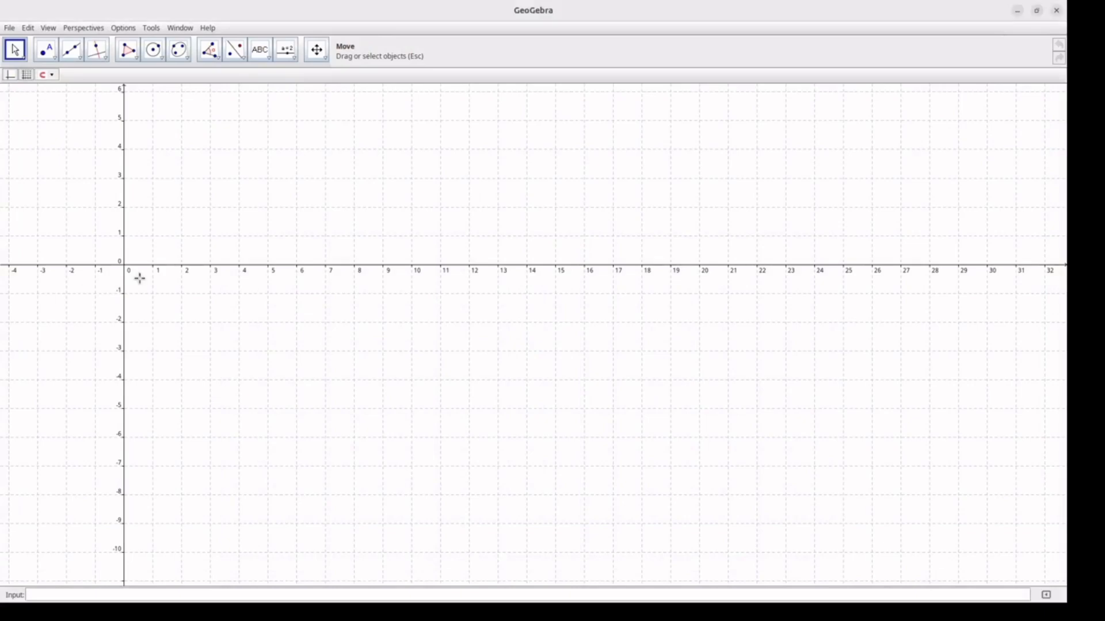
click(129, 52)
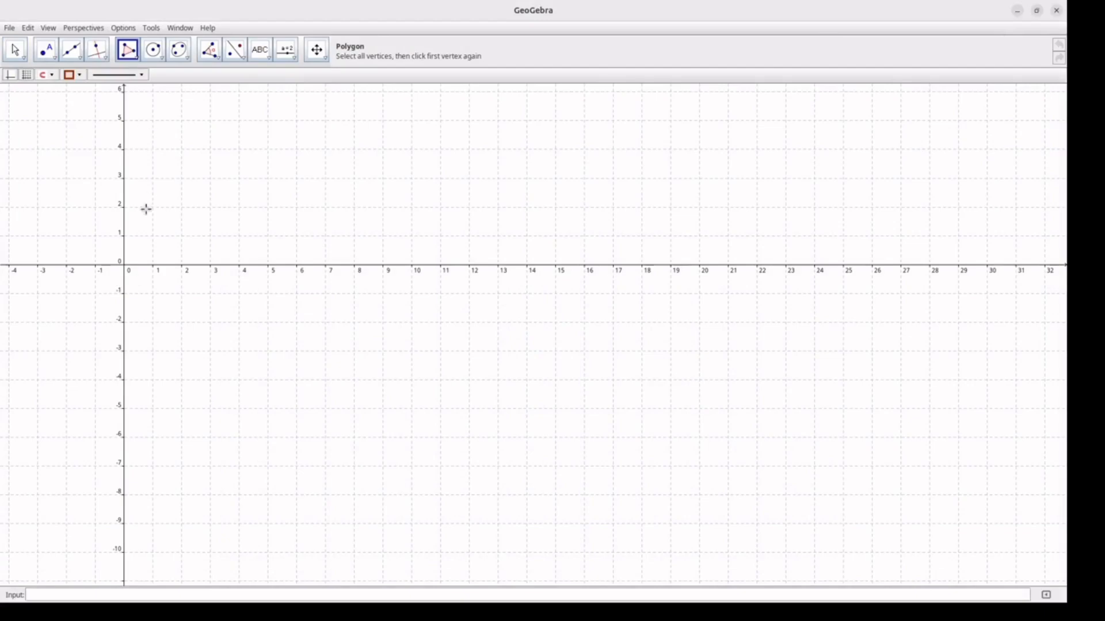
click(152, 237)
click(182, 207)
click(210, 236)
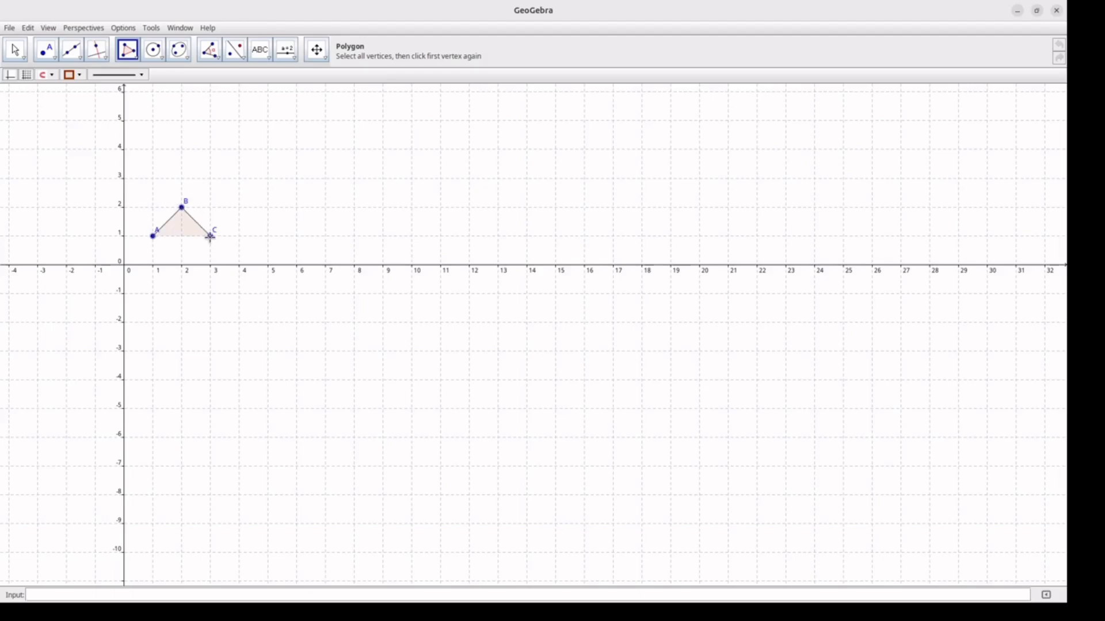
click(152, 236)
right_click(210, 237)
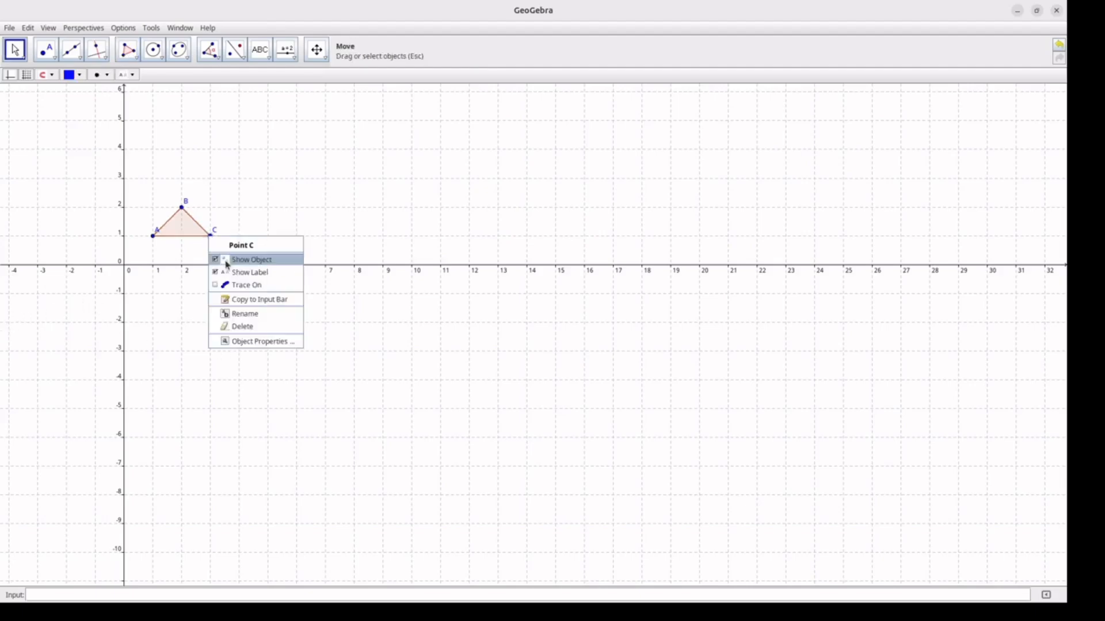
click(235, 314)
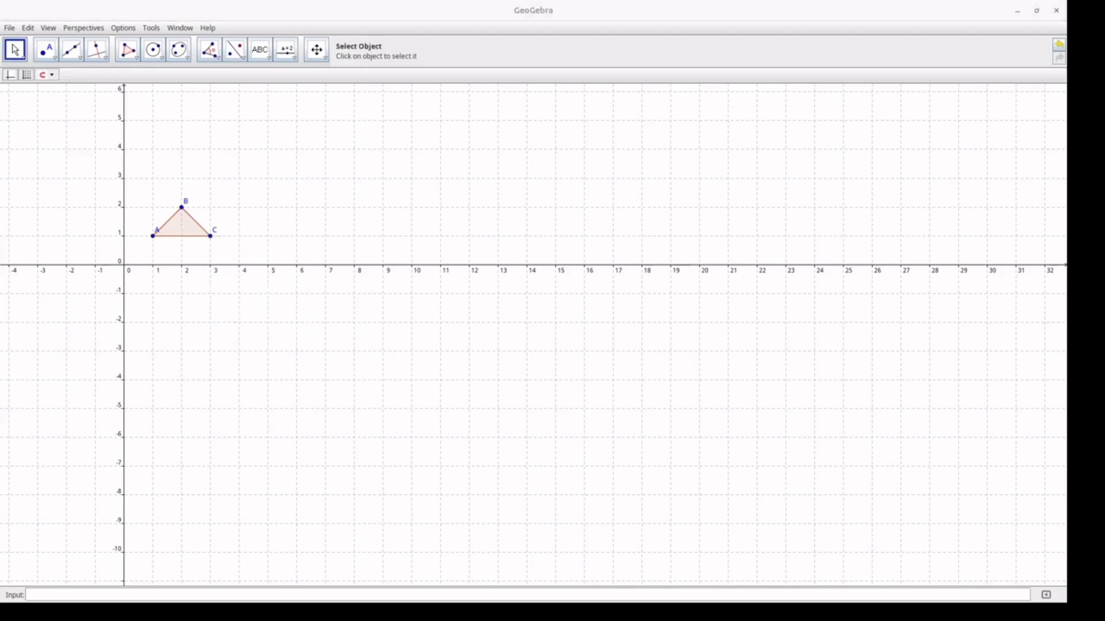
click(533, 334)
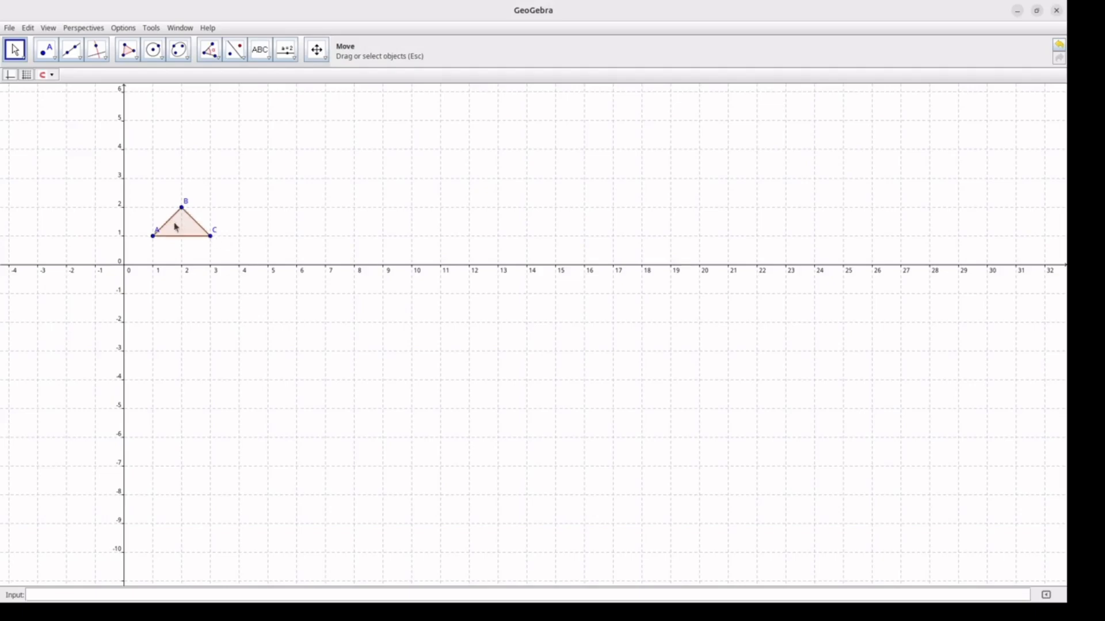
right_click(176, 226)
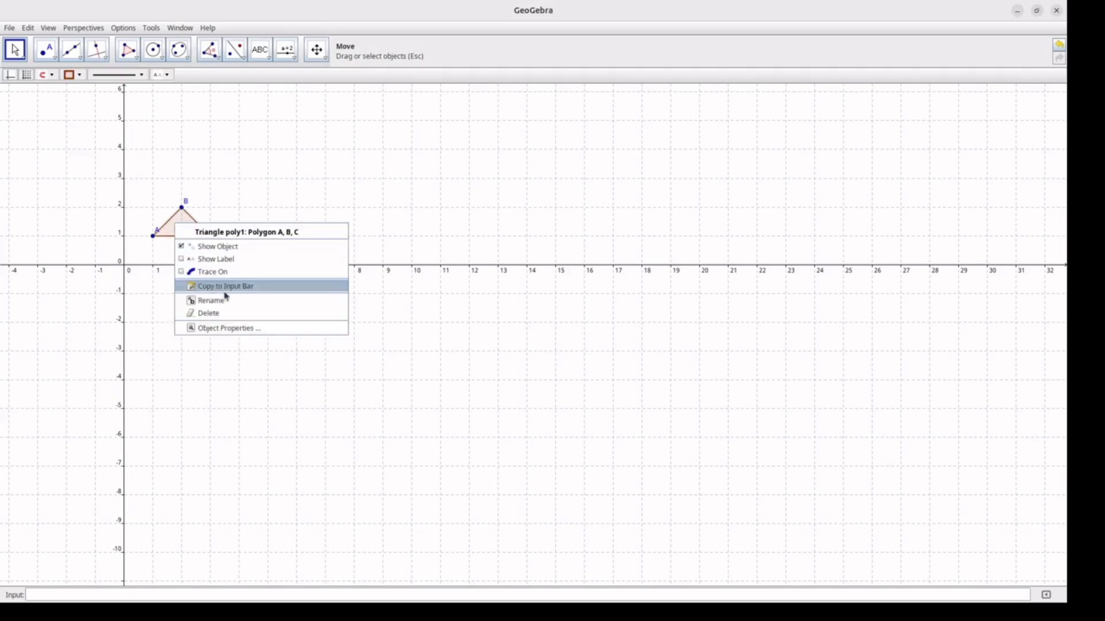
- Add the text label T inside the triangle with the Text tool
click(259, 51)
click(178, 219)
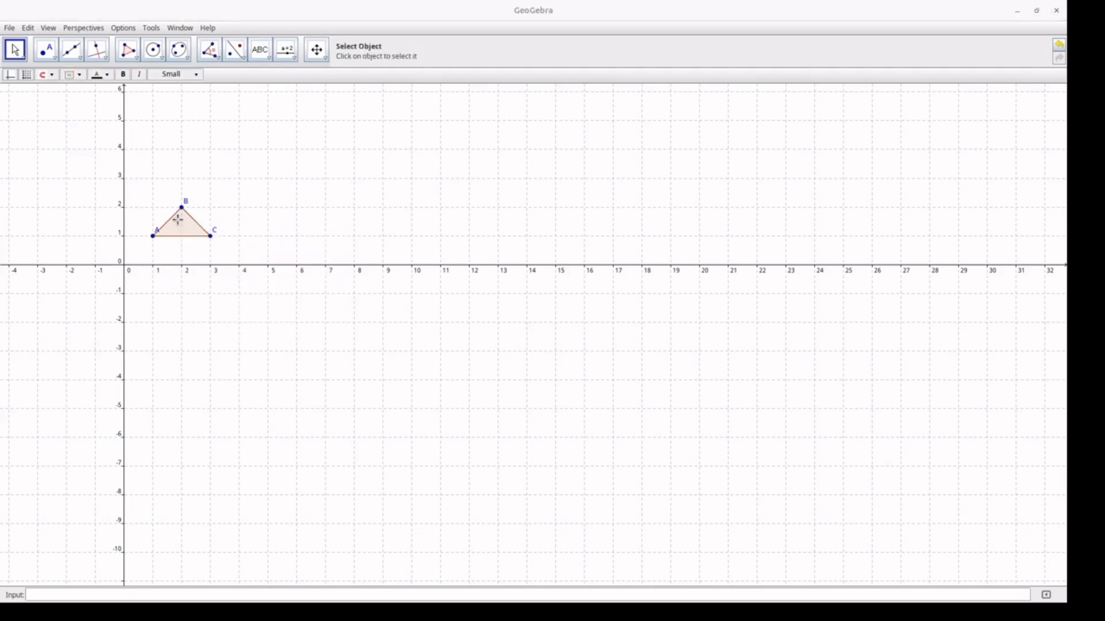
text(T)
click(605, 411)
- Set the T label's text size to Medium and centre the label inside the triangle
double_click(180, 220)
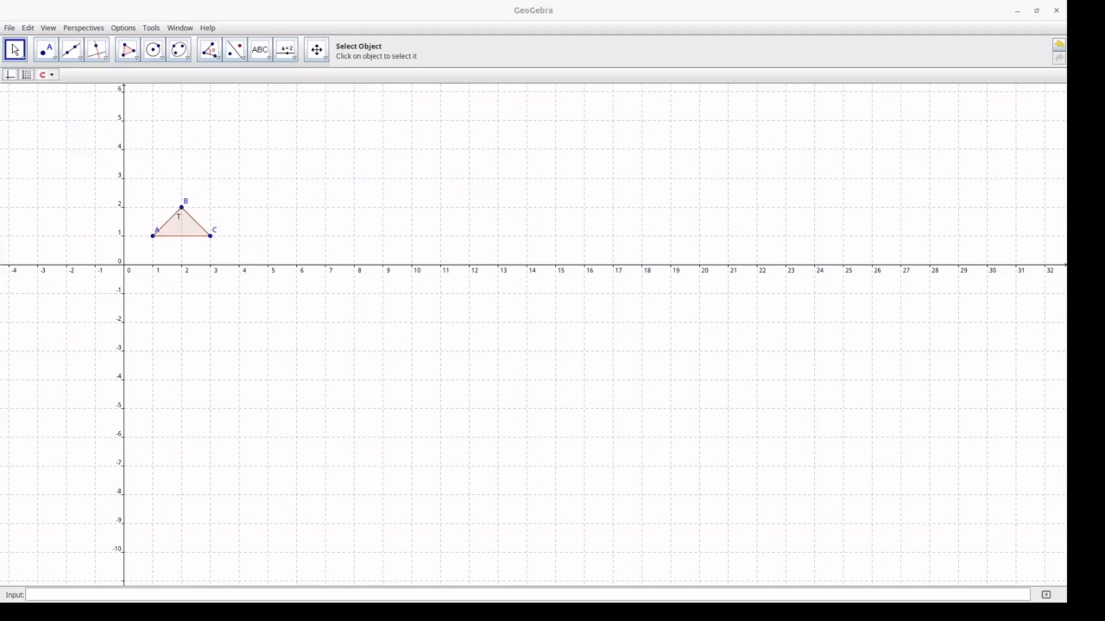
click(608, 413)
click(183, 222)
click(195, 74)
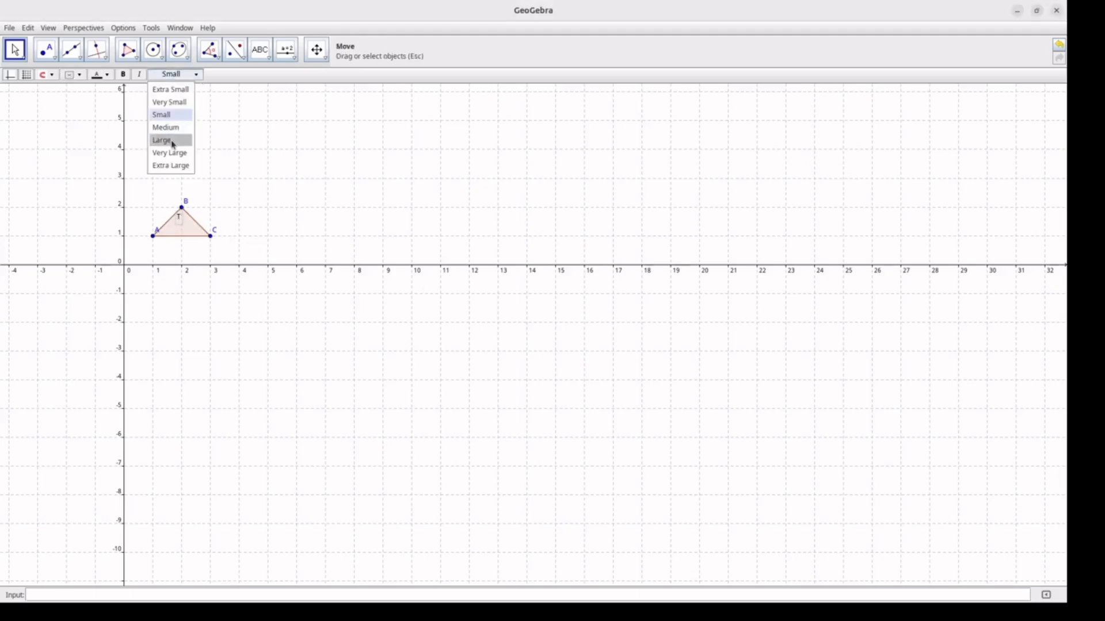
click(173, 140)
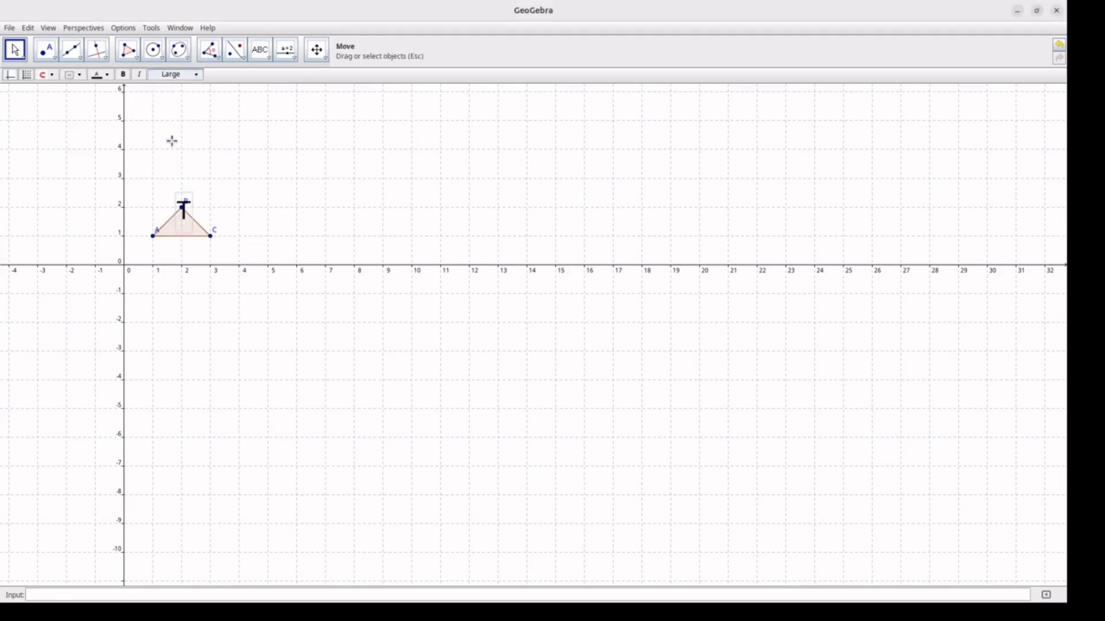
click(196, 76)
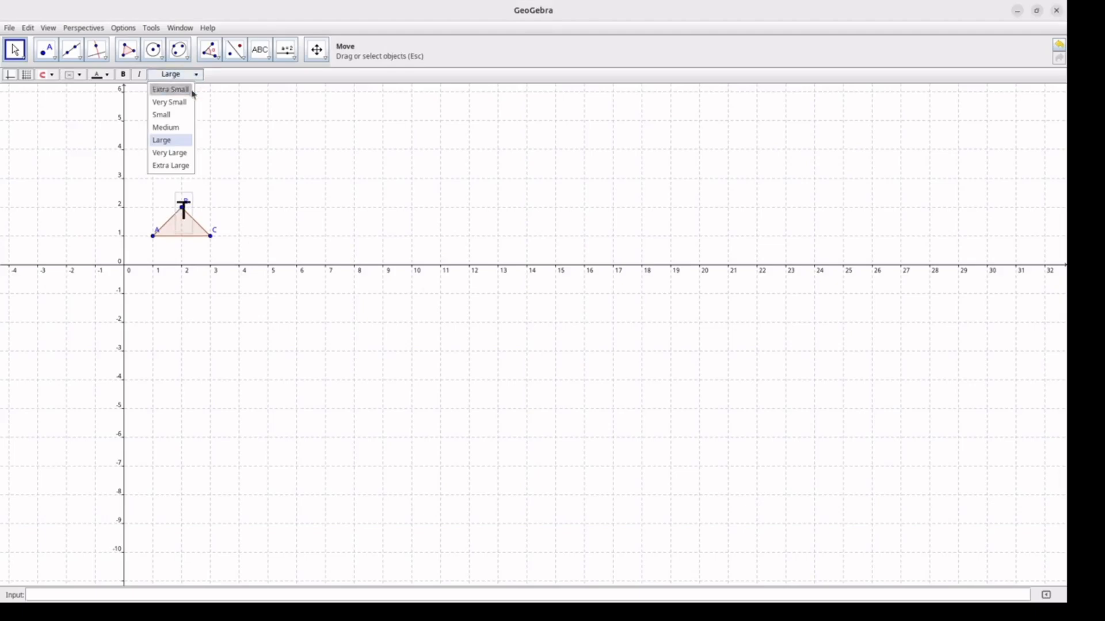
click(179, 128)
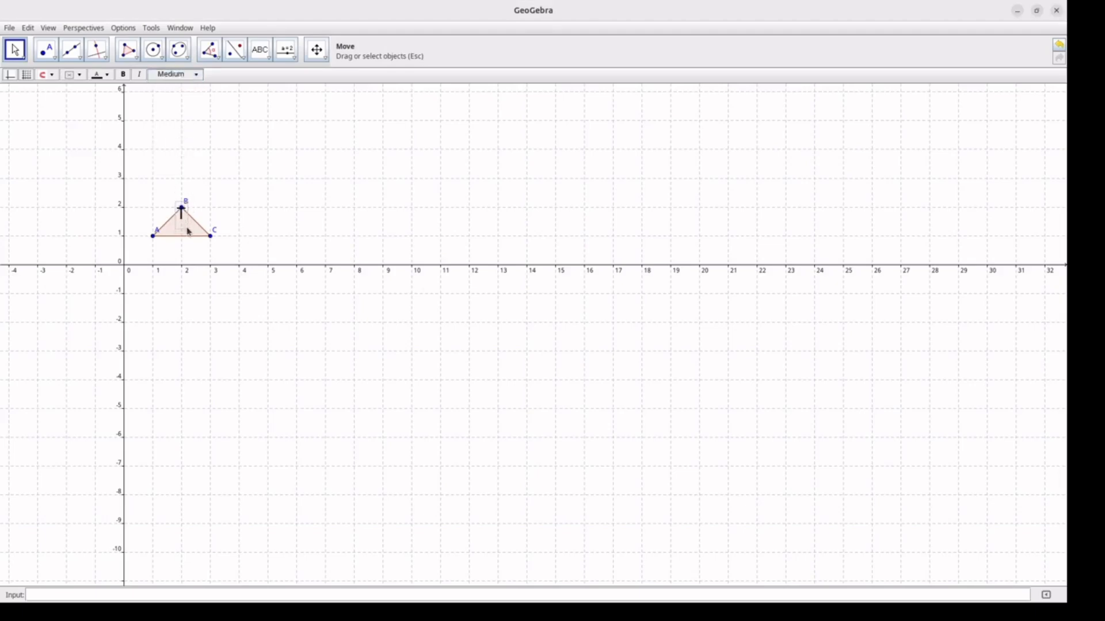
click(249, 221)
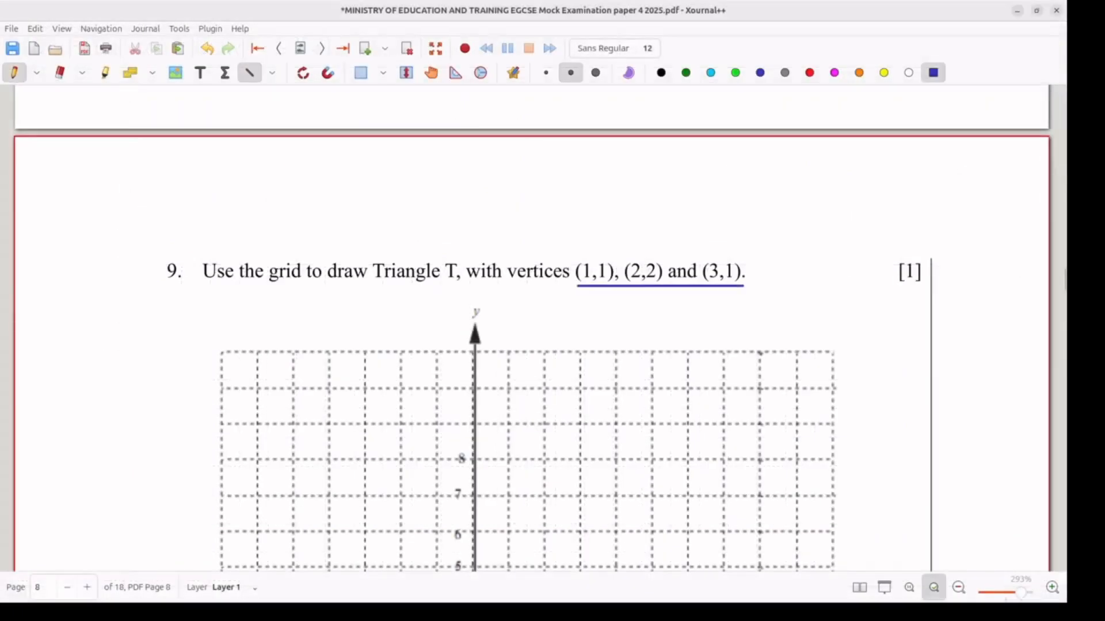
- Check the transformation parts of question 9, switch back to GeoGebra and place a point at the origin
scroll(532, 345, down, 15)
scroll(532, 328, down, 4)
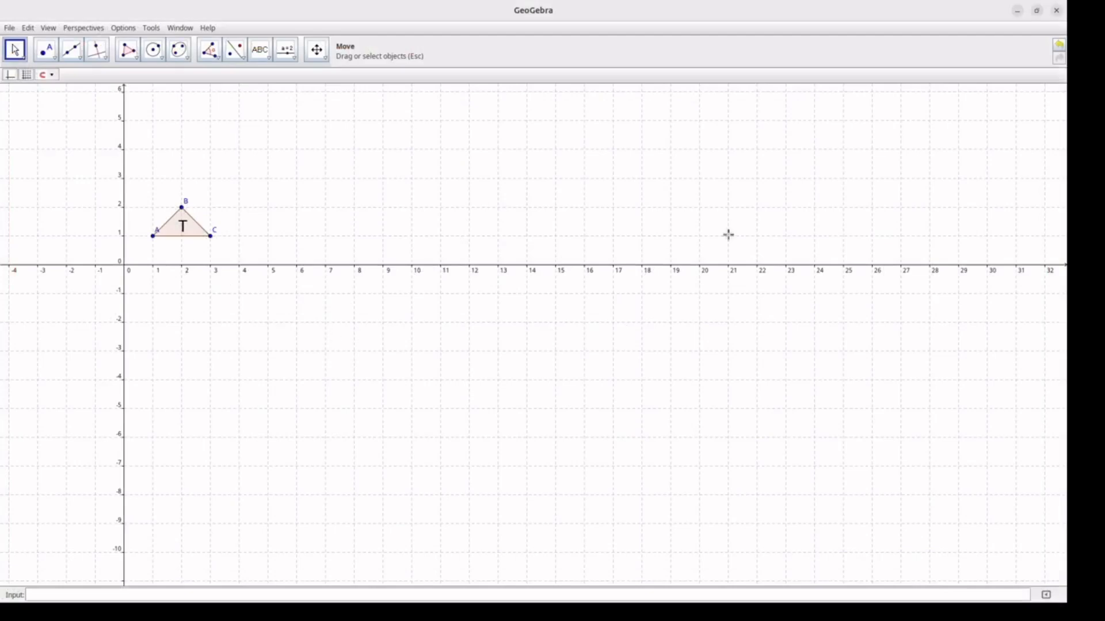
click(317, 50)
drag(88, 185, 266, 204)
scroll(266, 204, up, 8)
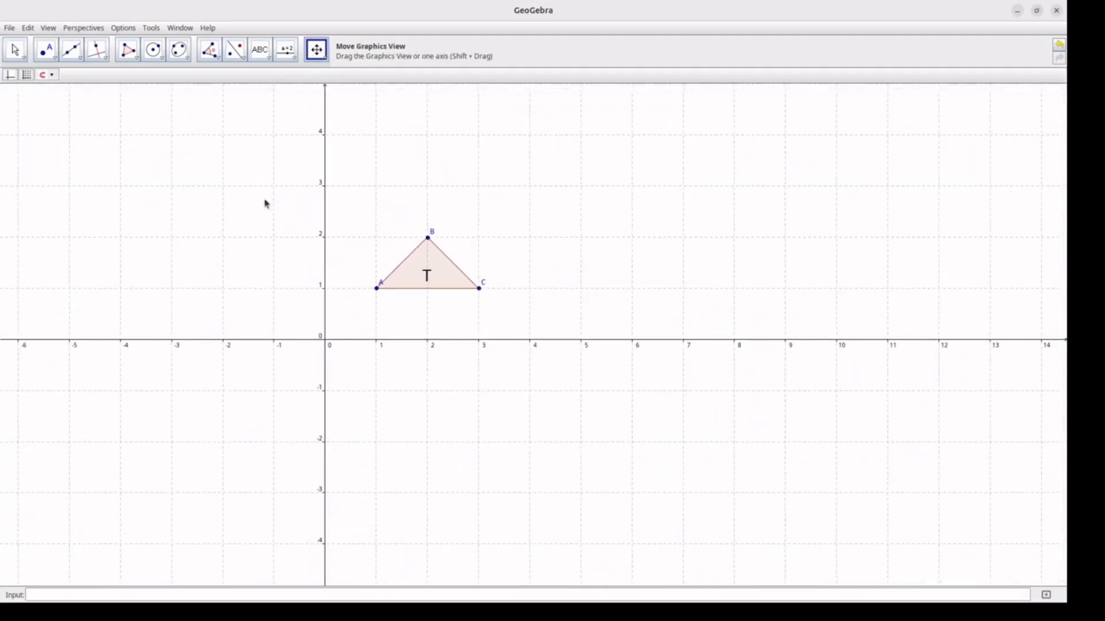
scroll(266, 204, down, 1)
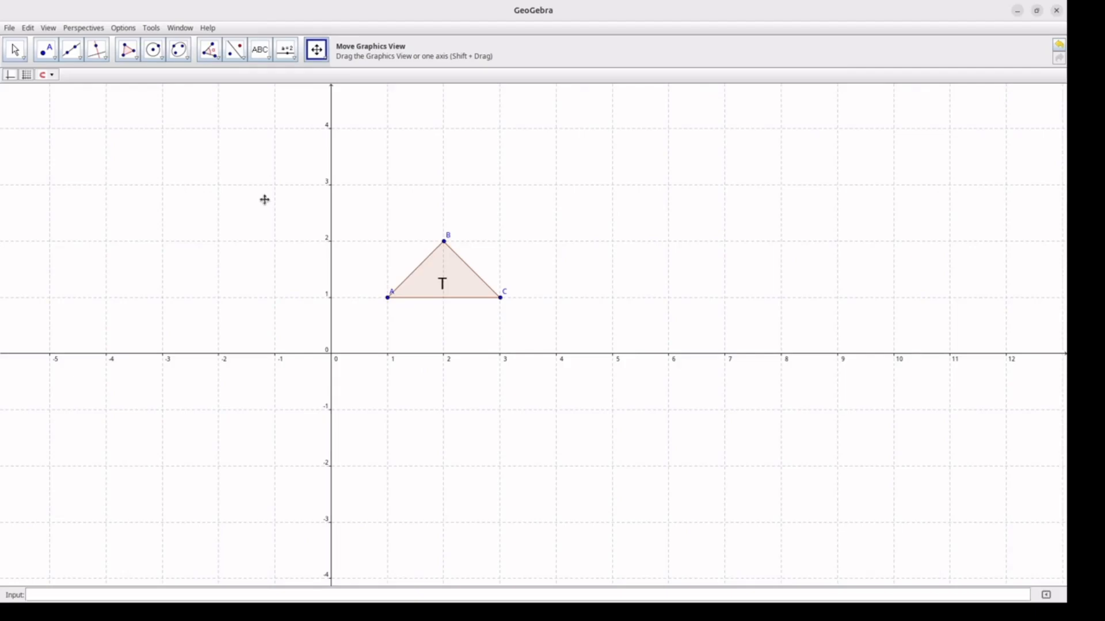
drag(265, 198, 342, 120)
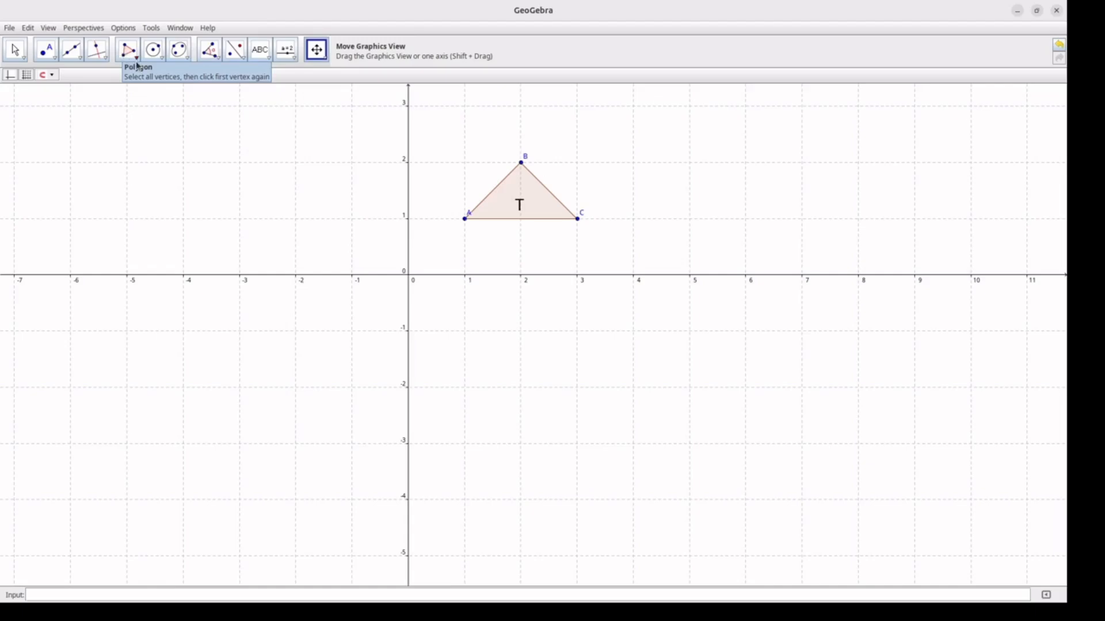
click(219, 58)
mouse_move(235, 58)
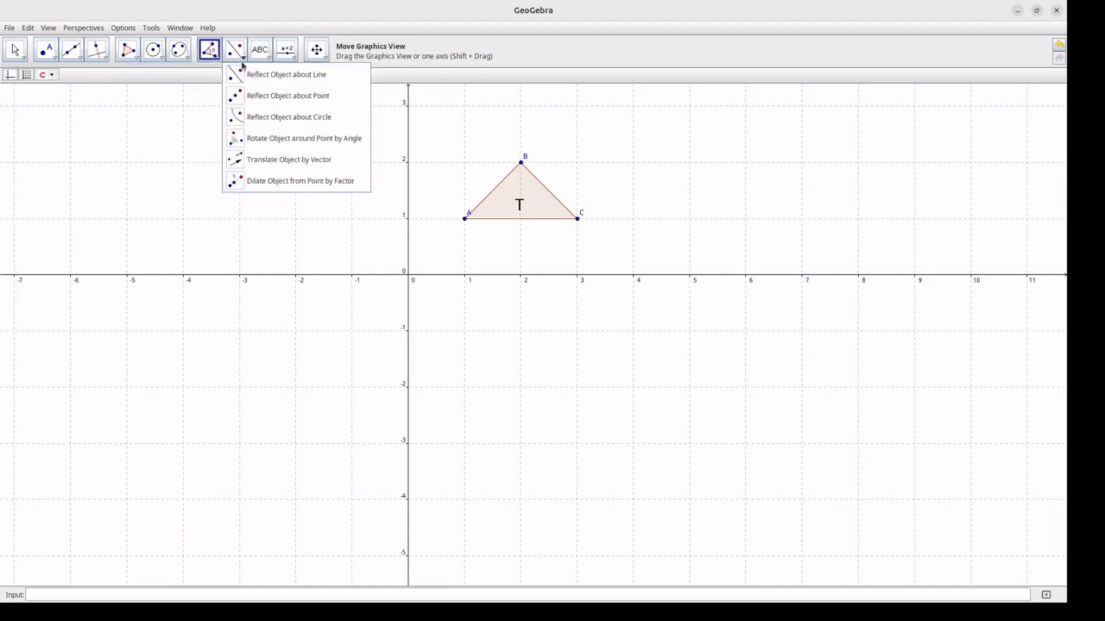
click(261, 162)
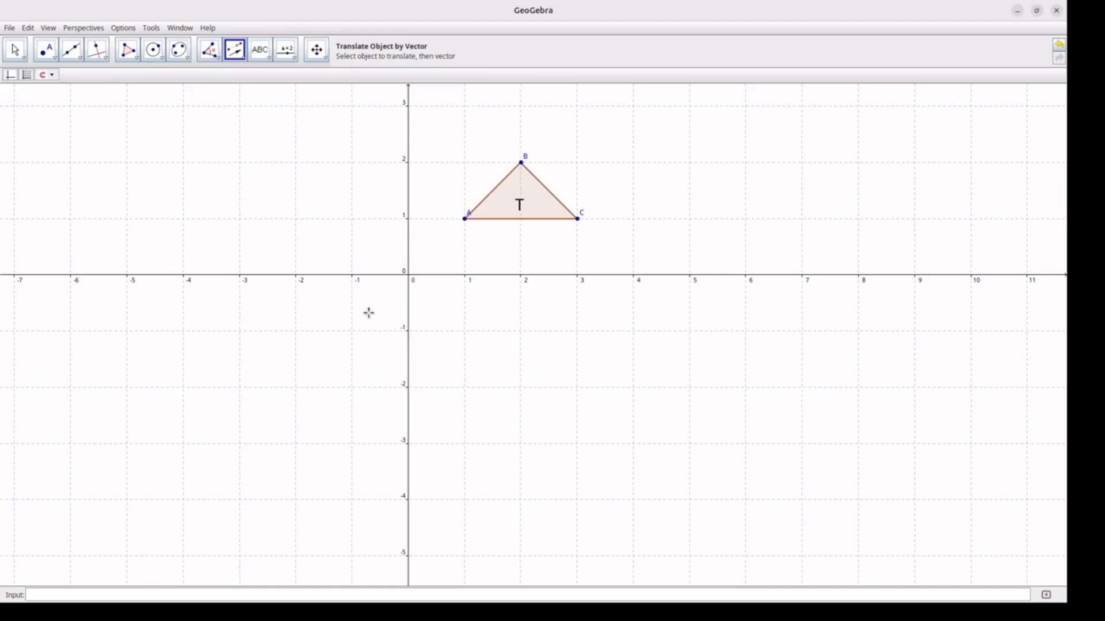
click(44, 49)
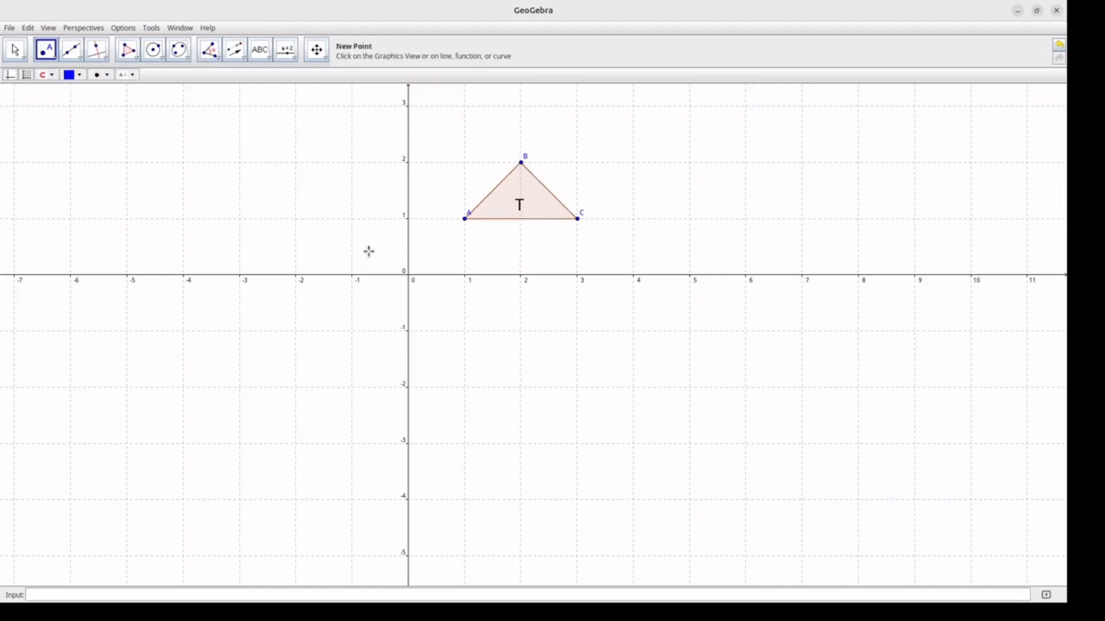
click(409, 277)
- Translate triangle T by the vector (-6, -5), drawn from the origin to the point (-6, -5)
click(235, 49)
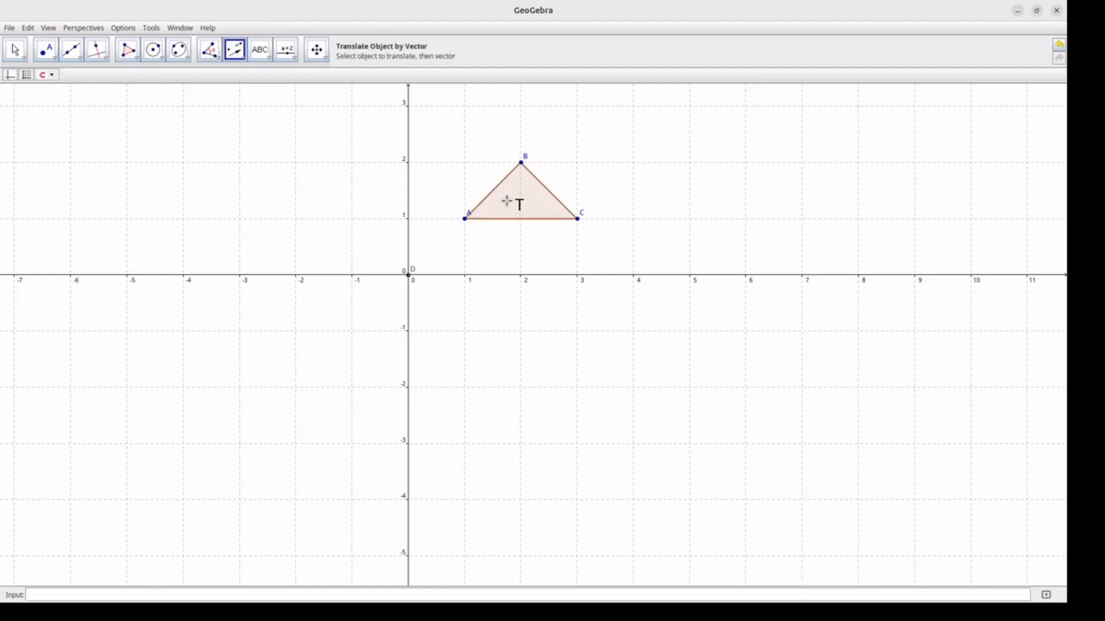
click(408, 275)
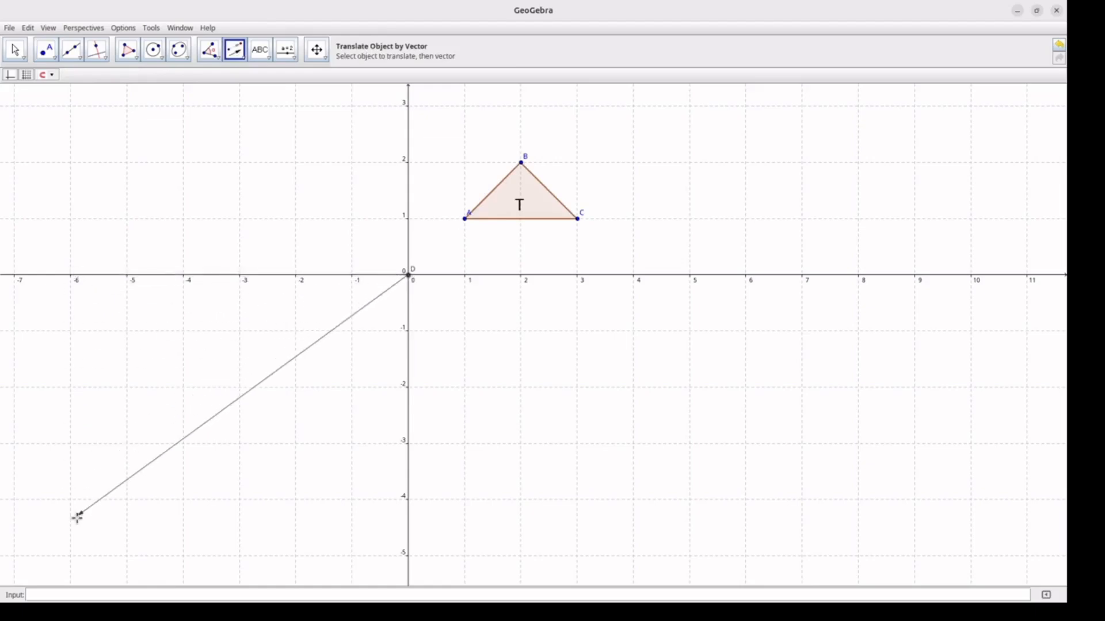
click(74, 555)
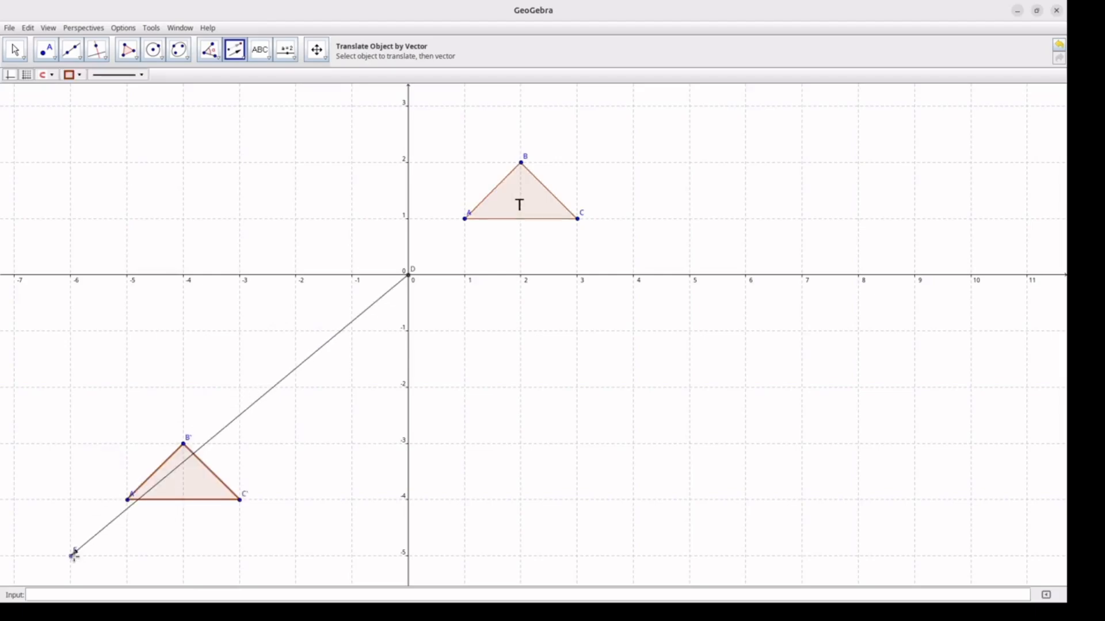
key(Escape)
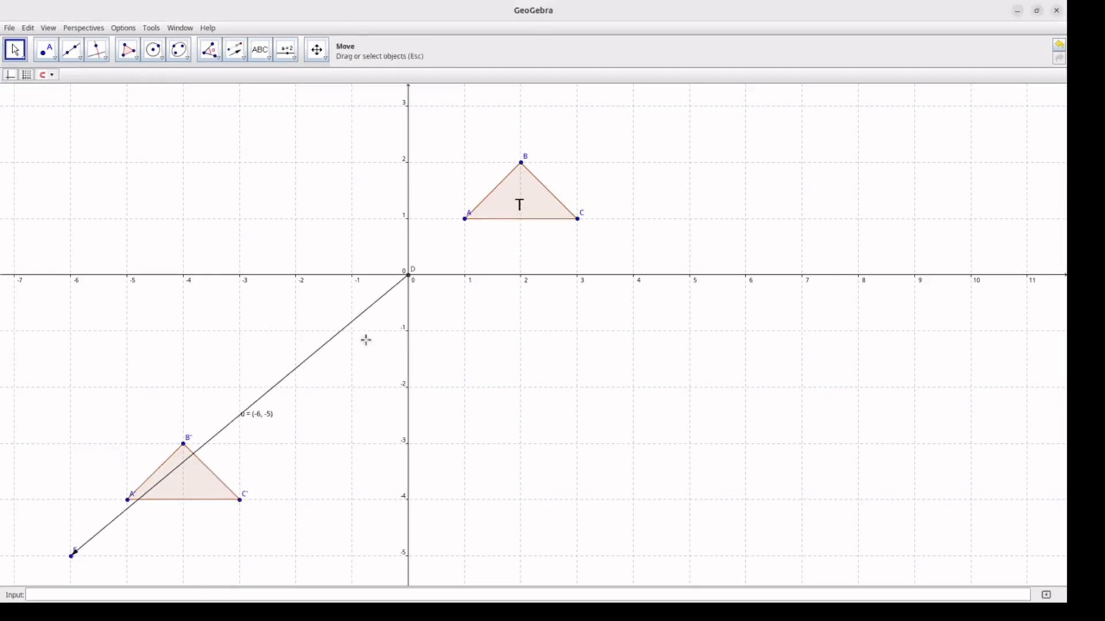
- Dilate triangle T from the origin by a factor of 3, and switch back to the exam paper in Xournal++
click(220, 62)
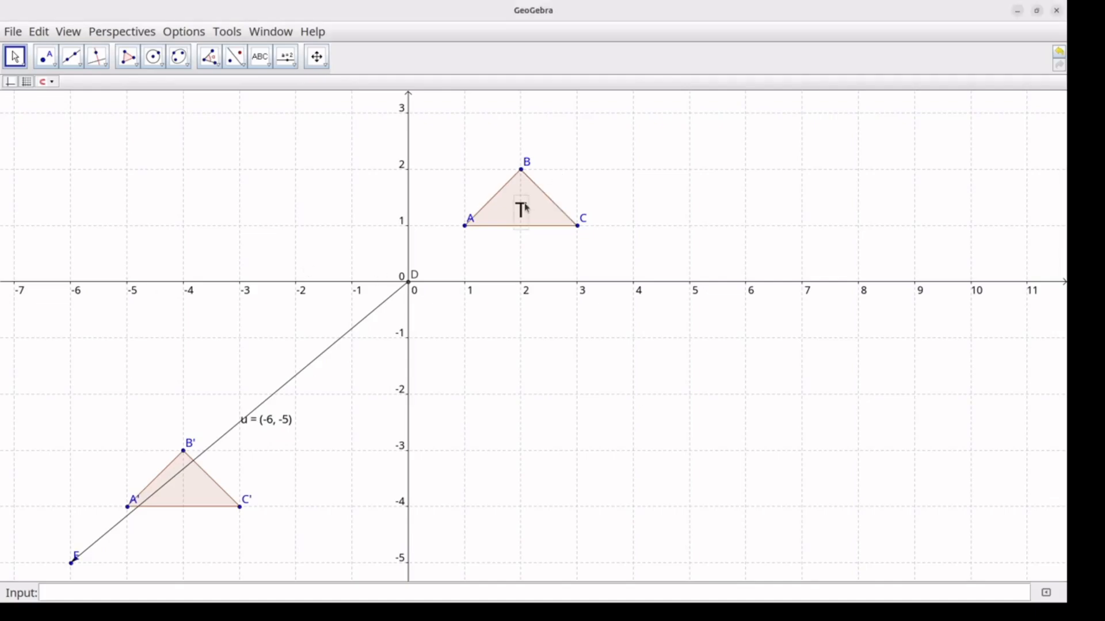
click(244, 67)
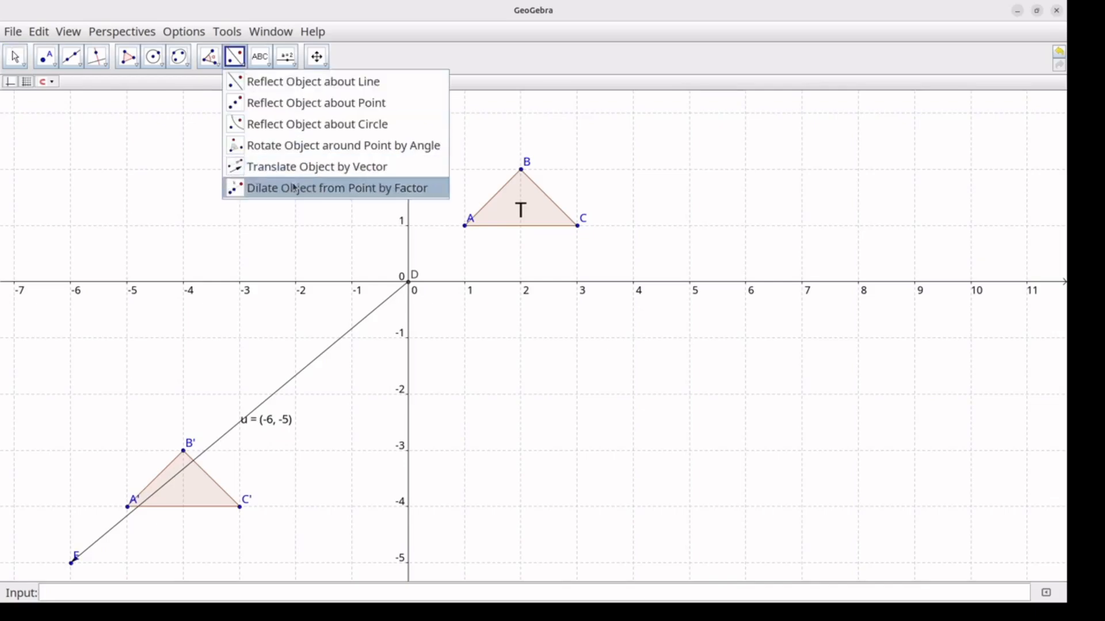
click(294, 187)
click(516, 185)
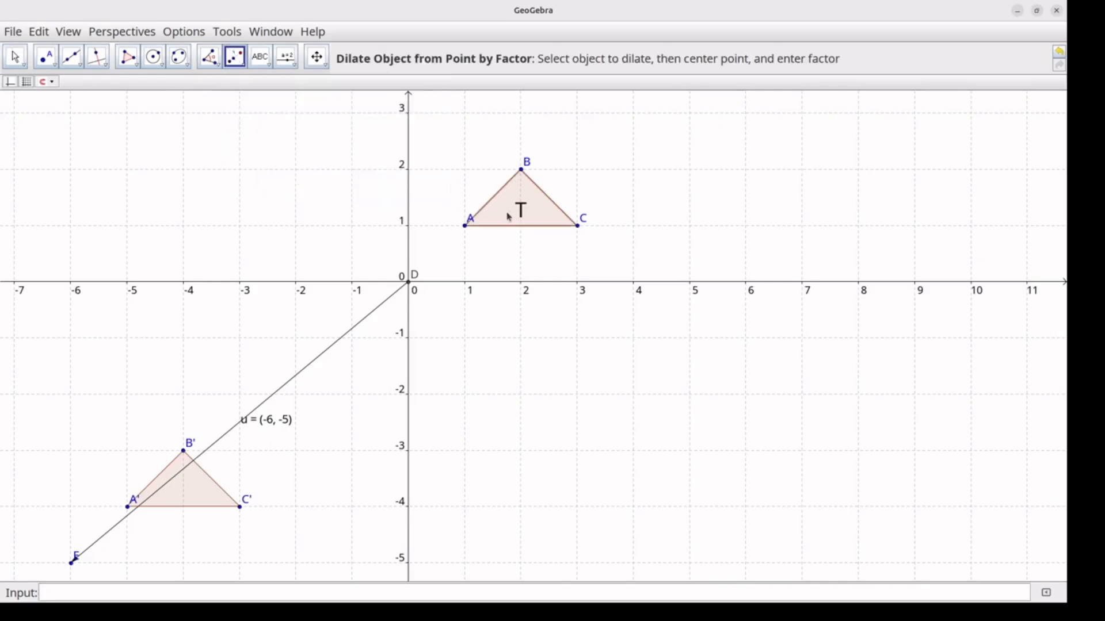
click(409, 283)
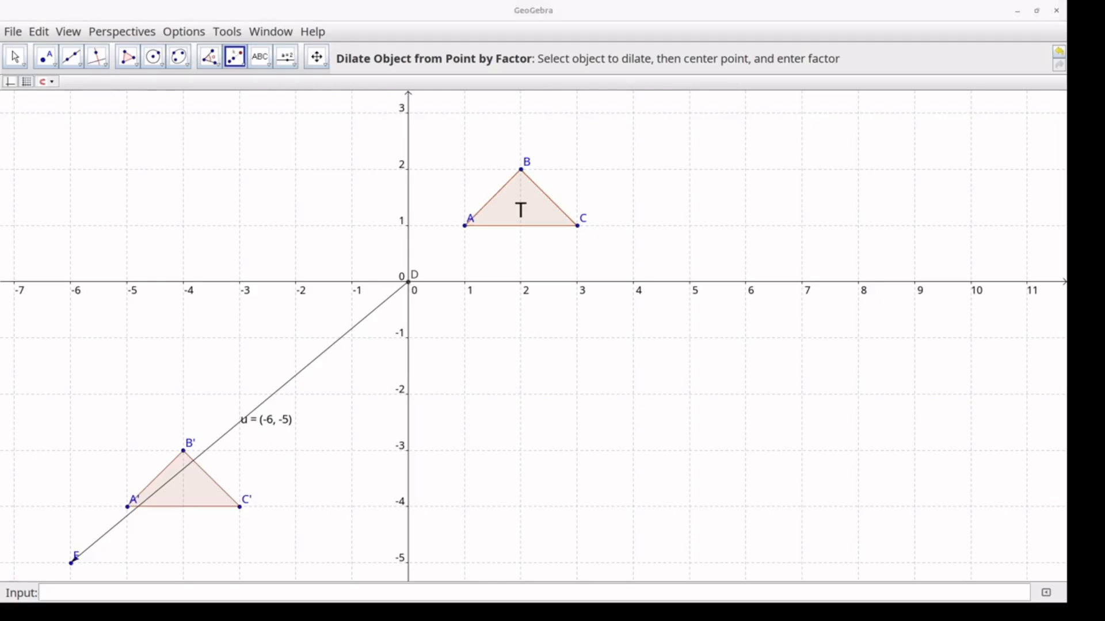
click(616, 328)
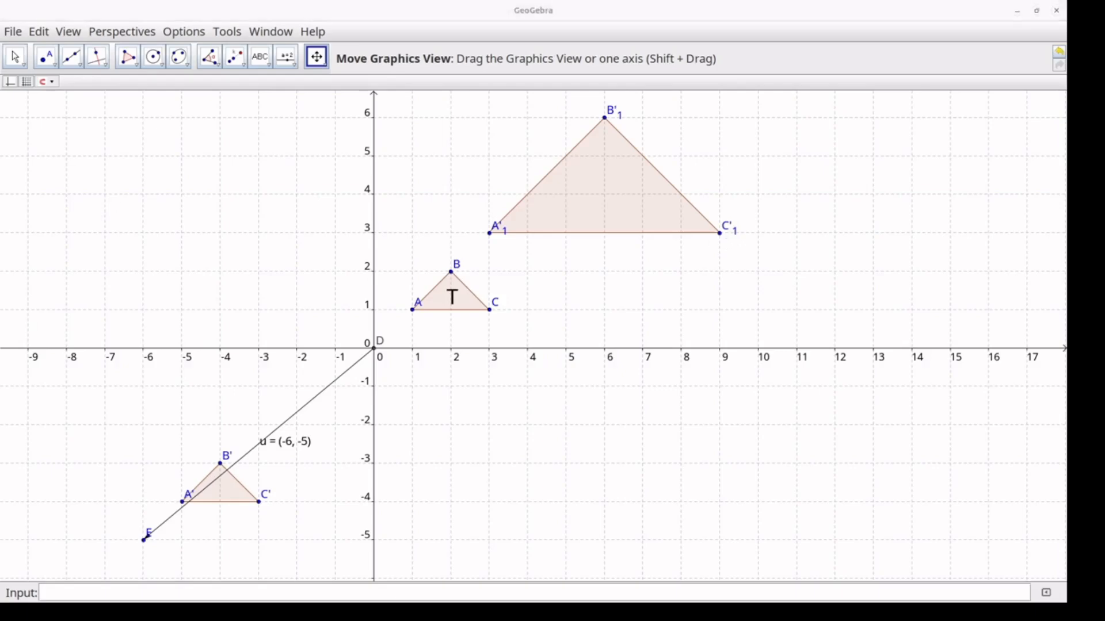
key(alt+Tab)
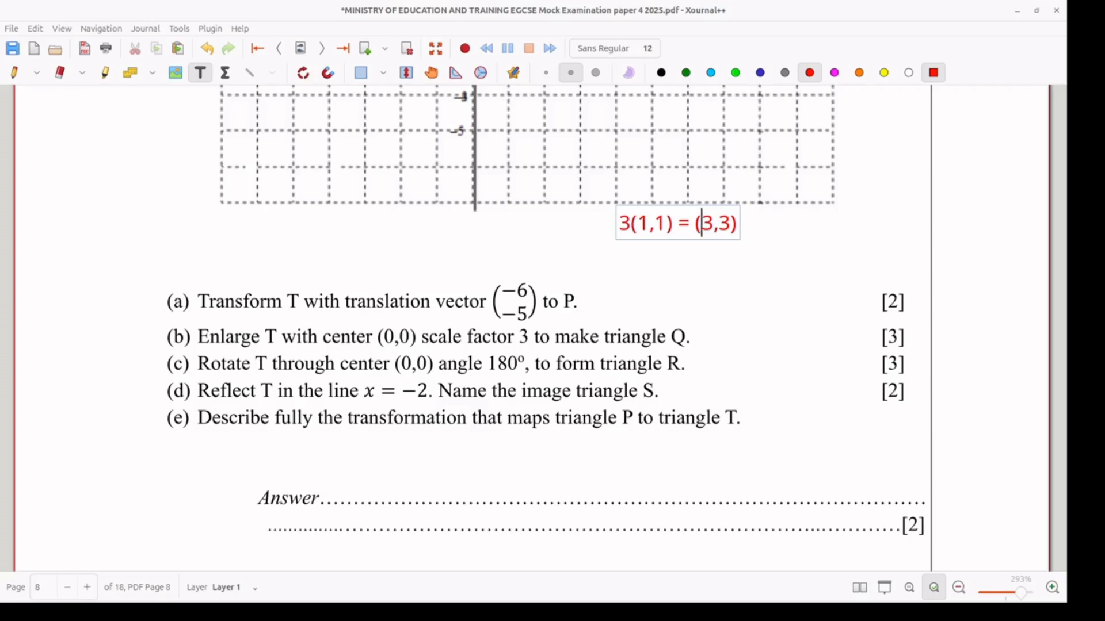
- Switch to GeoGebra, centre the Q label inside the enlarged triangle, and rotate triangle T about the origin by 180°
drag(600, 185, 607, 198)
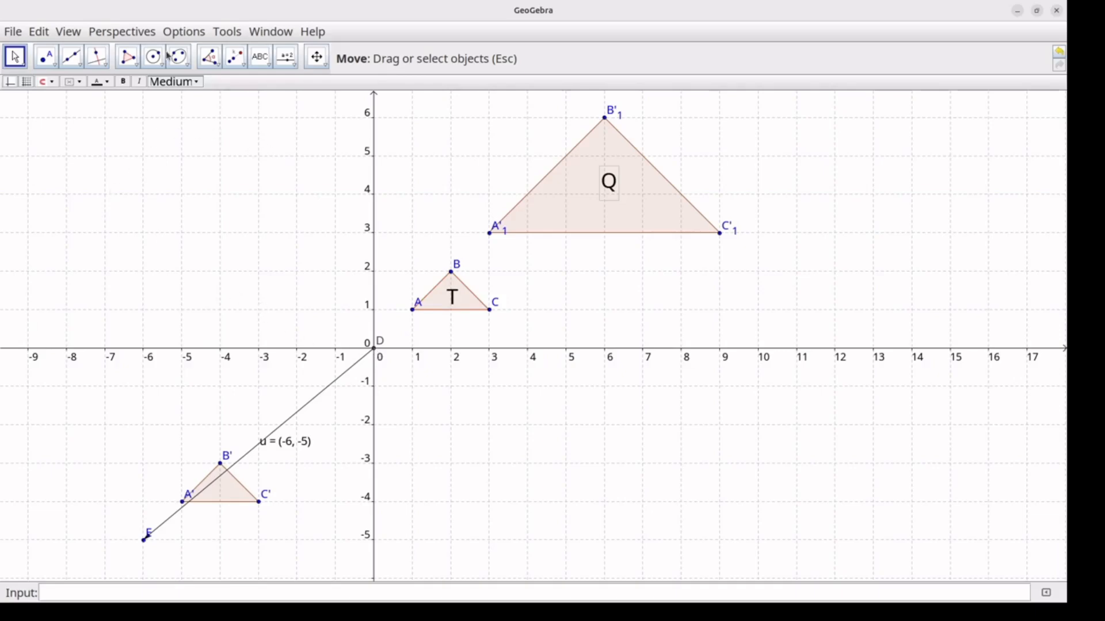
click(236, 57)
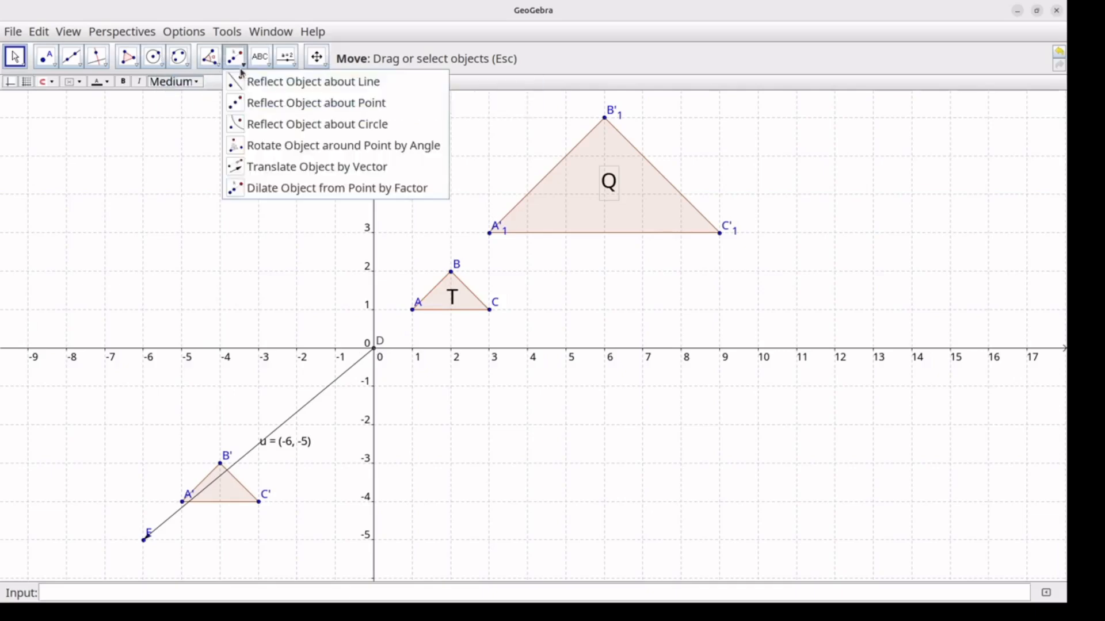
click(267, 155)
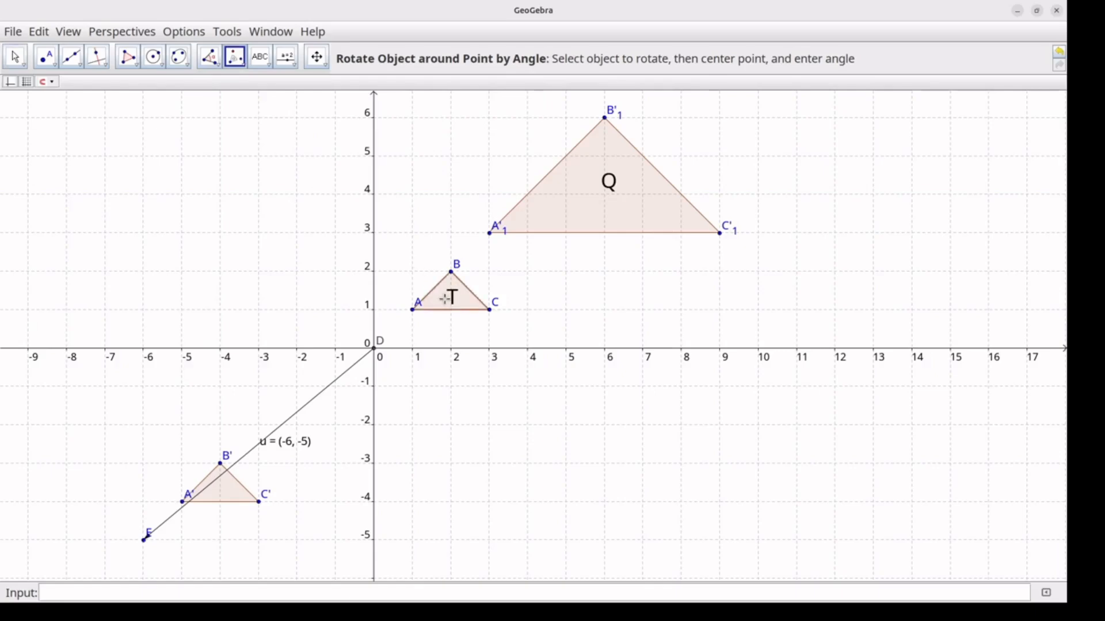
click(375, 350)
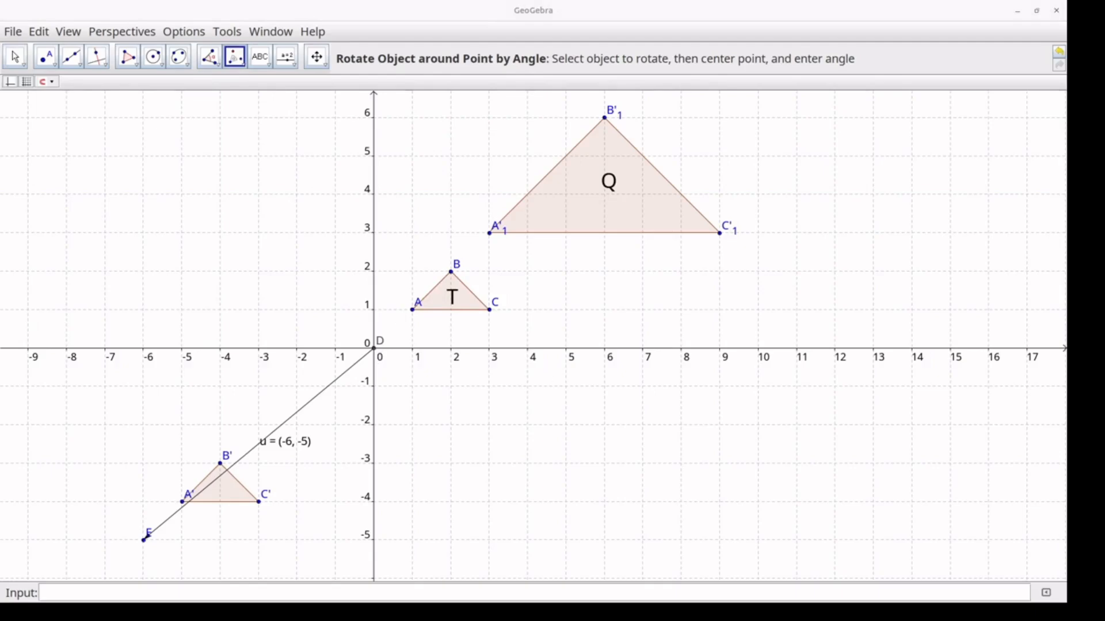
click(617, 356)
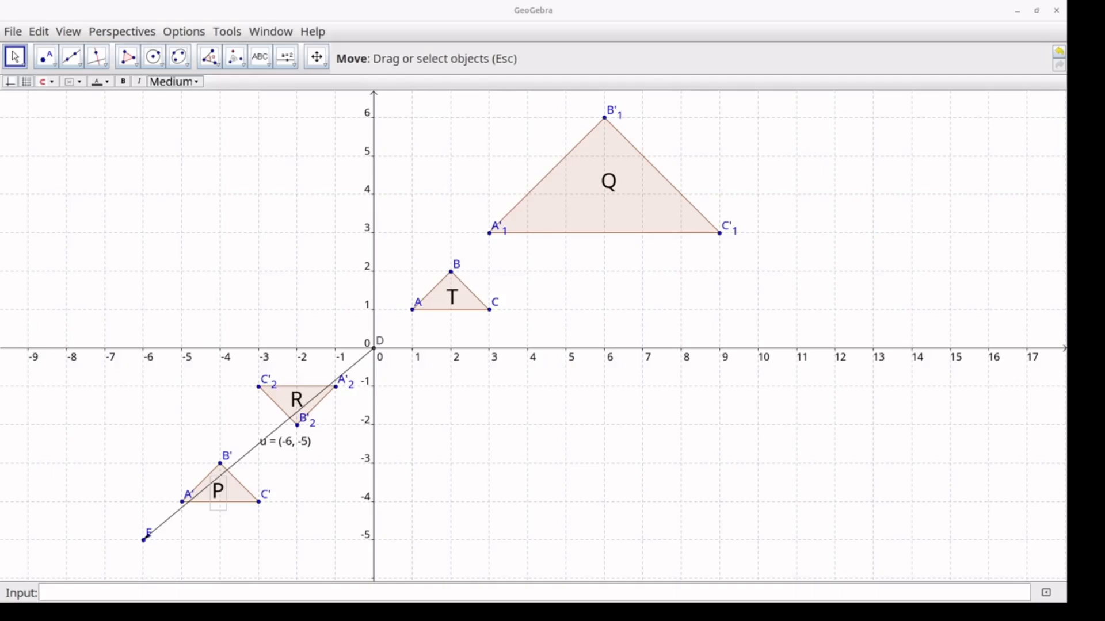
- Check part (d) of the question in Xournal++, switch back to GeoGebra and draw the line x = -2
key(alt+Tab)
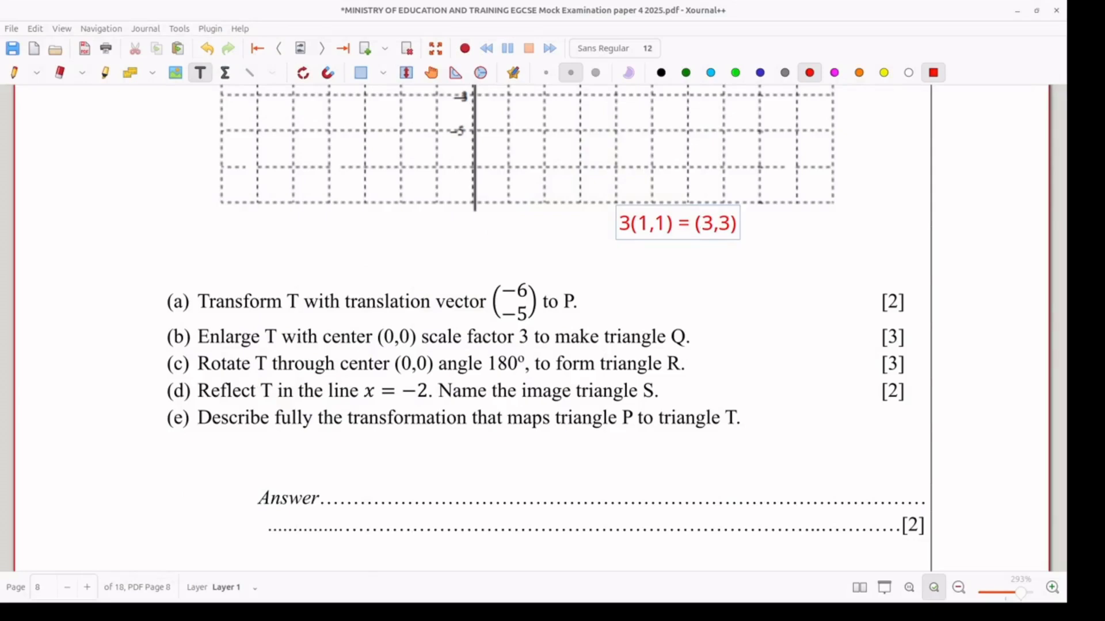
key(alt+Tab)
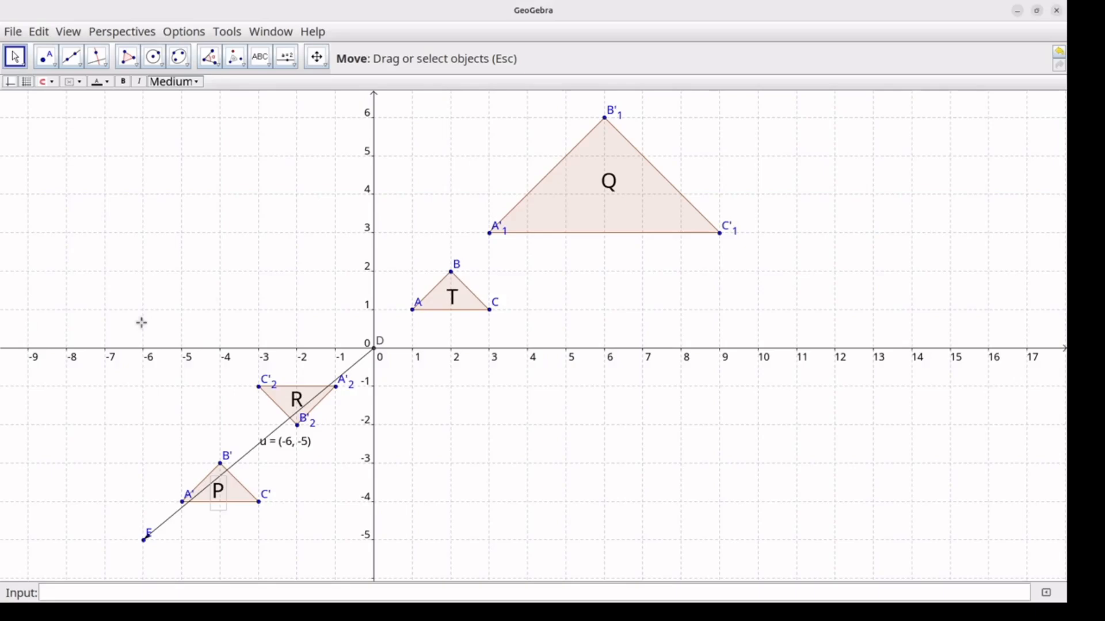
click(188, 595)
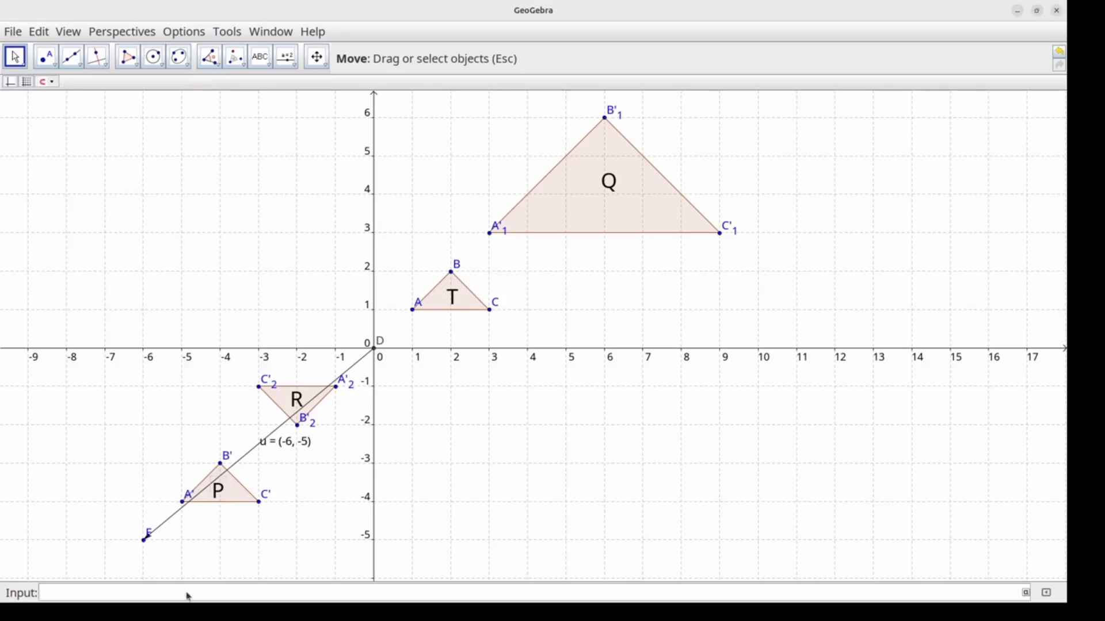
text(x = -2)
key(Return)
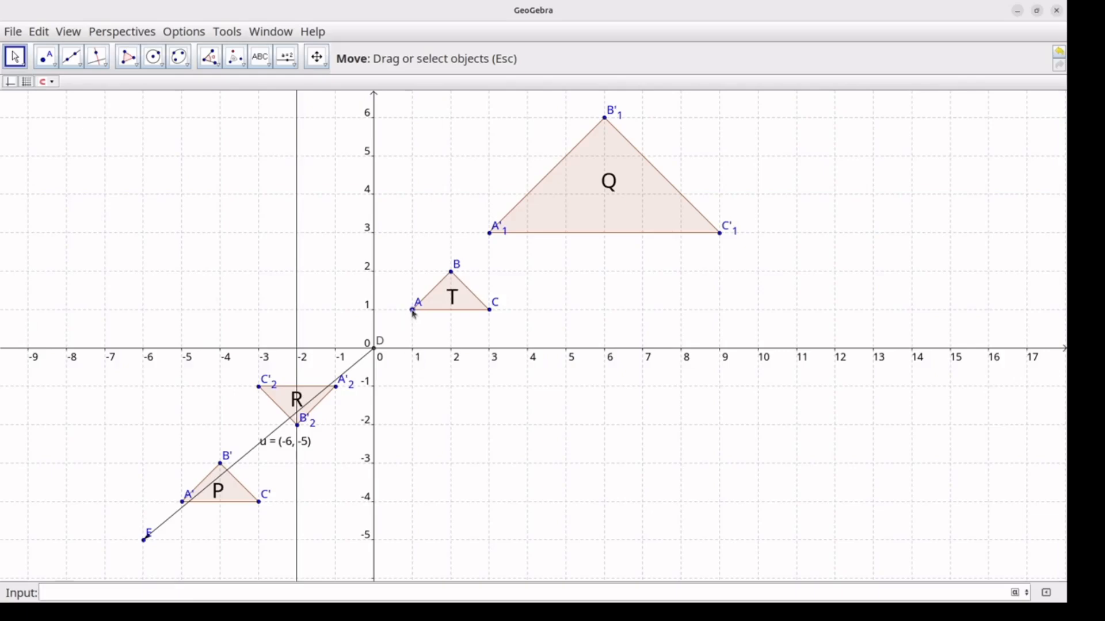
- Mark the mirror image of vertex A with a point at (-5, 1), and reflect triangle T about the line x = -2
click(53, 58)
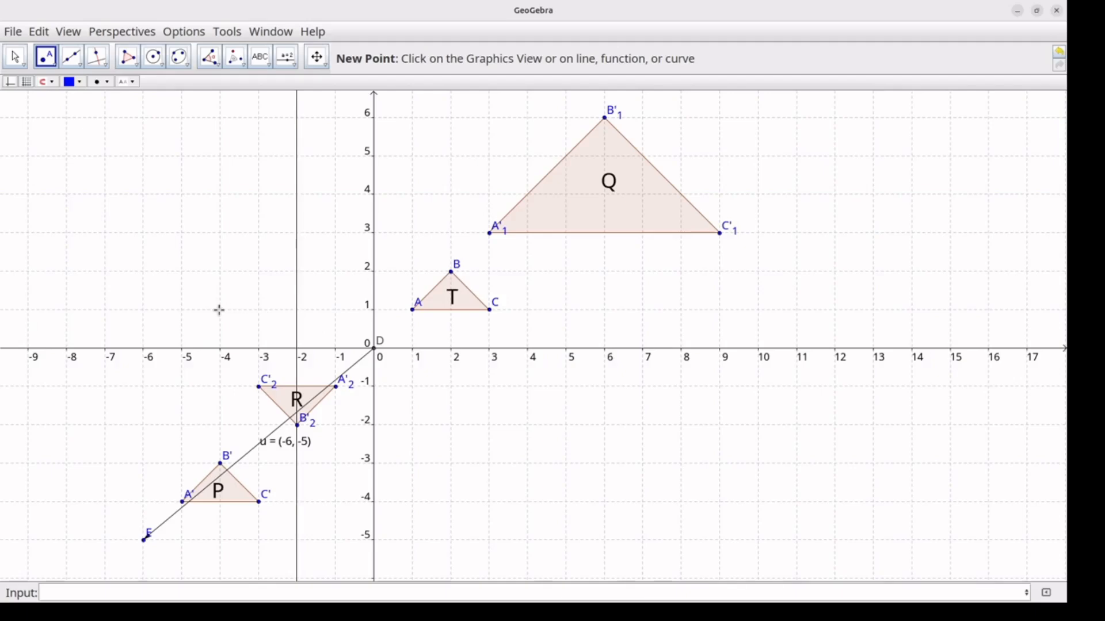
click(183, 310)
click(237, 67)
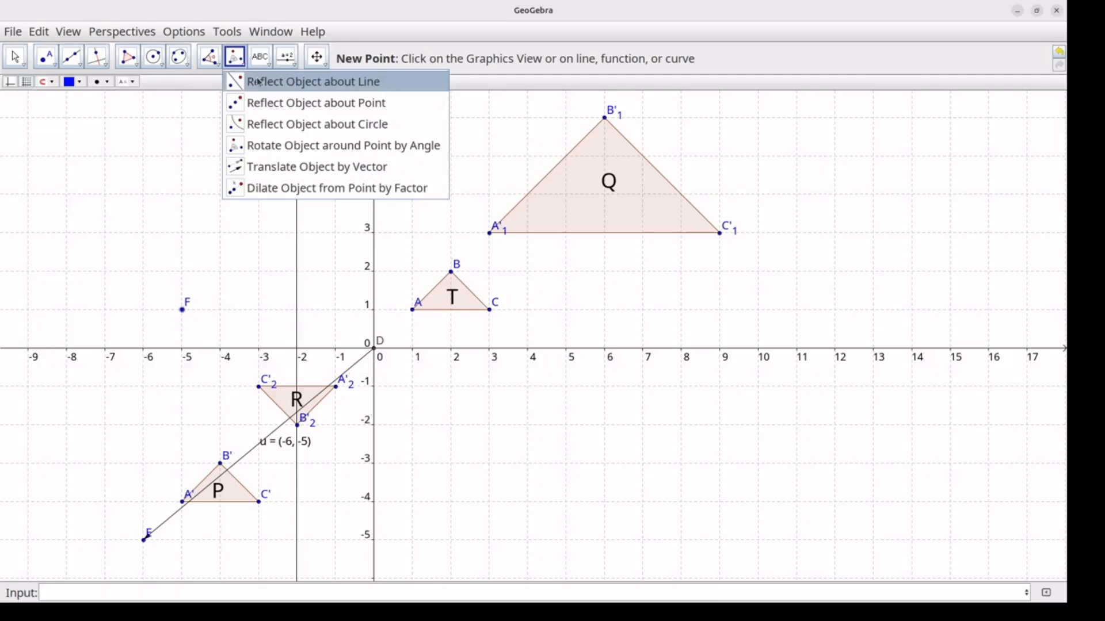
click(258, 82)
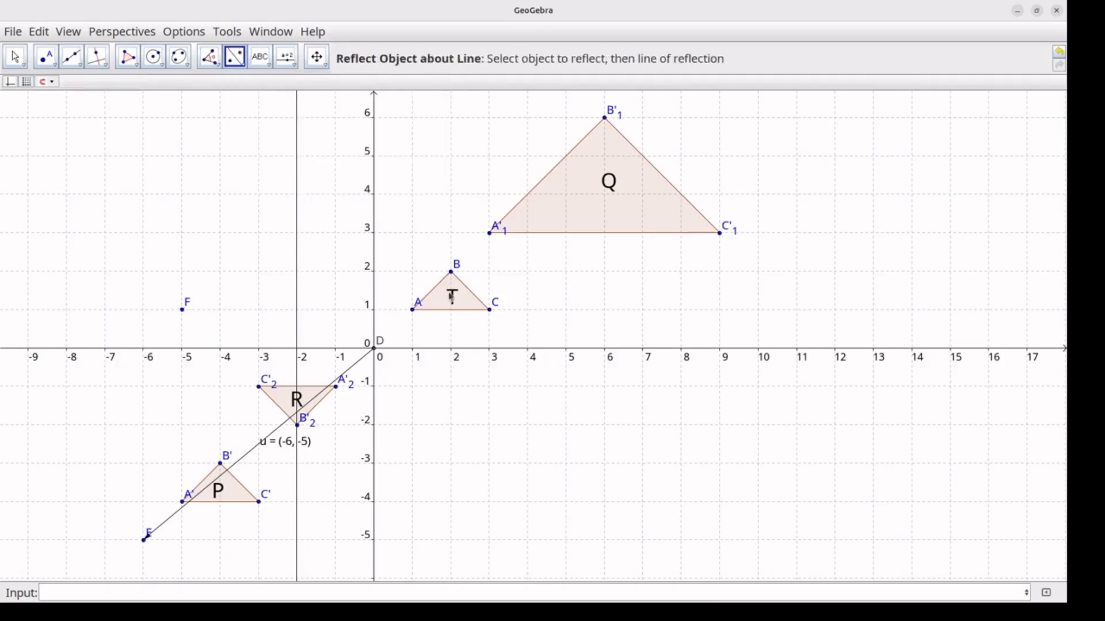
click(298, 287)
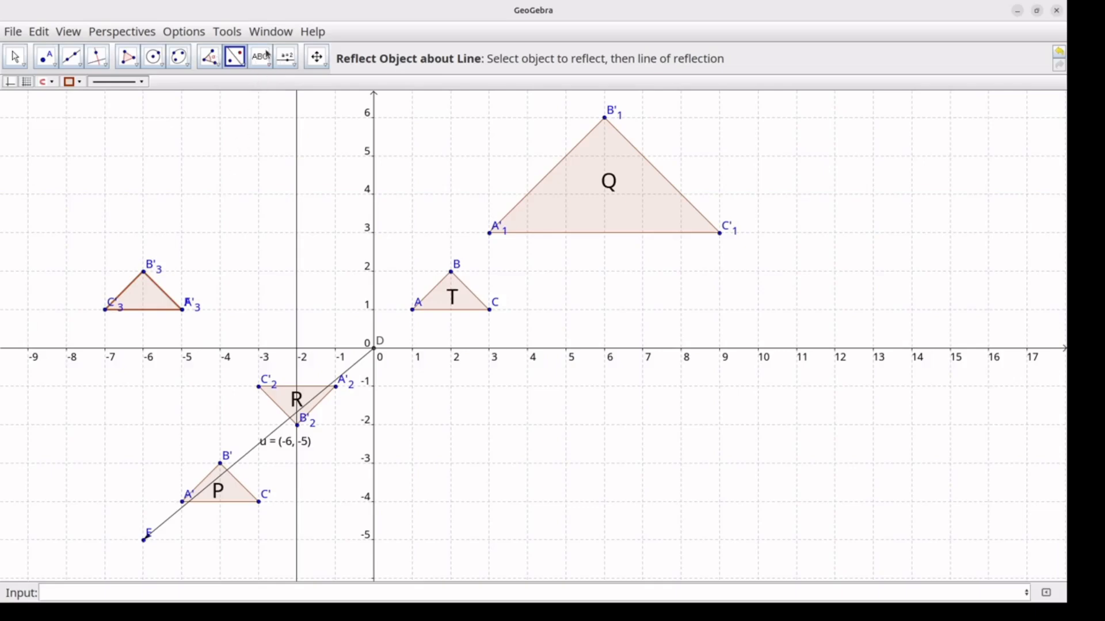
key(Escape)
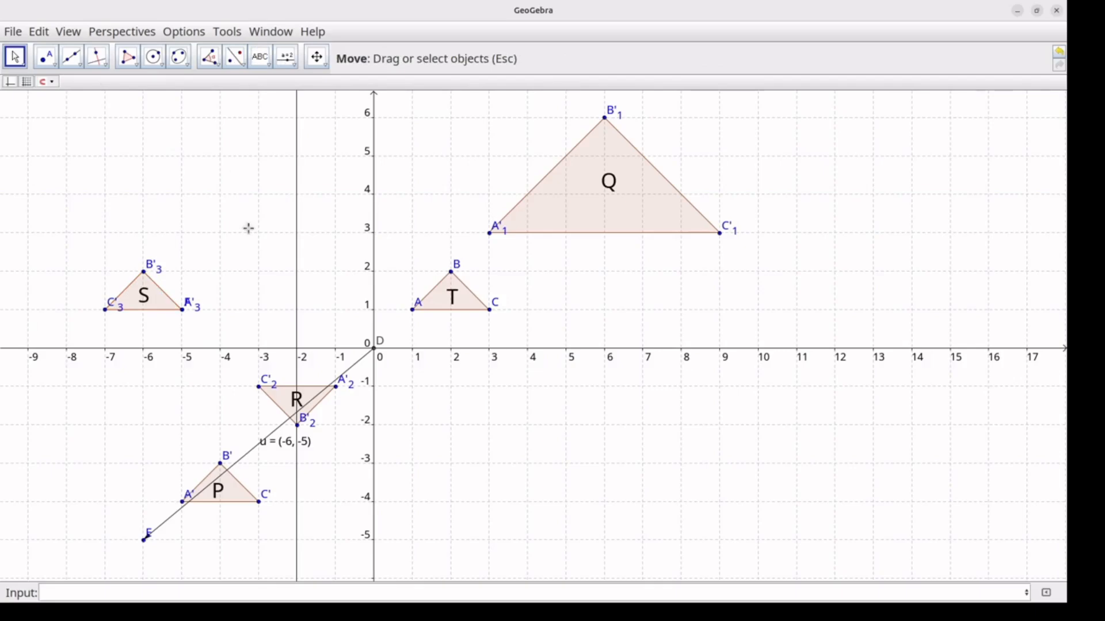